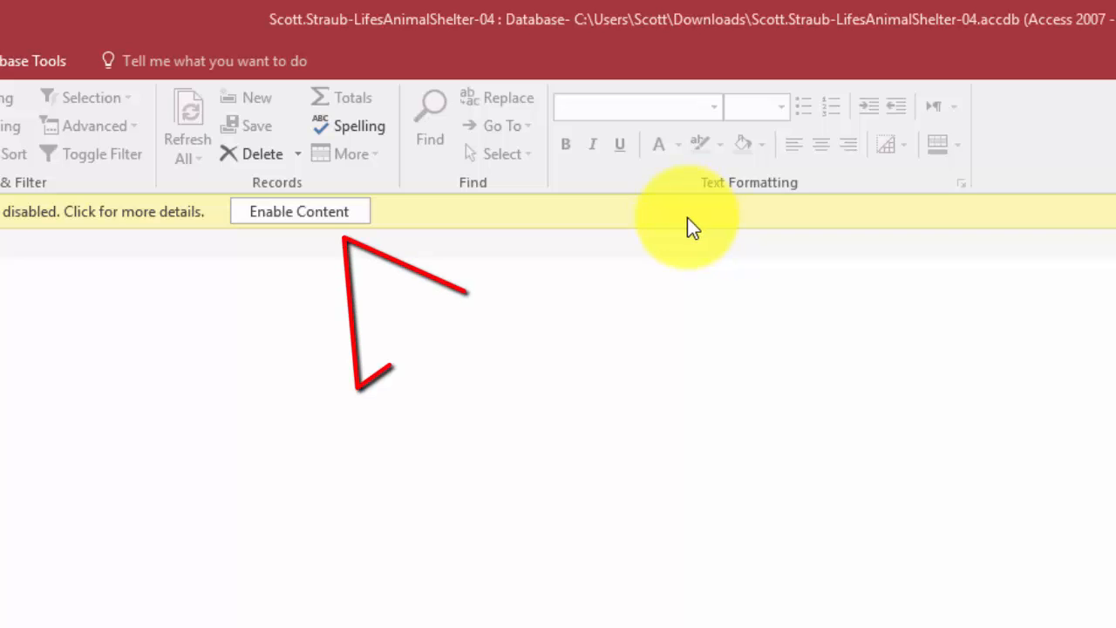
Enable the database's disabled content and open the PetsWithoutMatchingOwner report in Layout View
{"action": "left_click", "coordinate": [325, 210]}
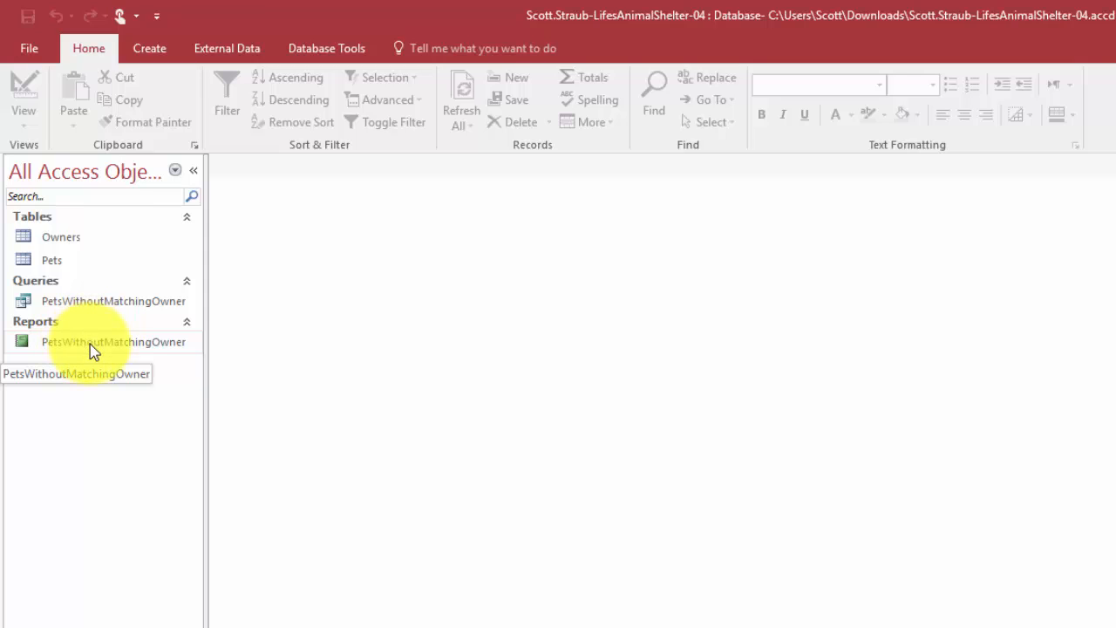
{"action": "right_click", "coordinate": [89, 343]}
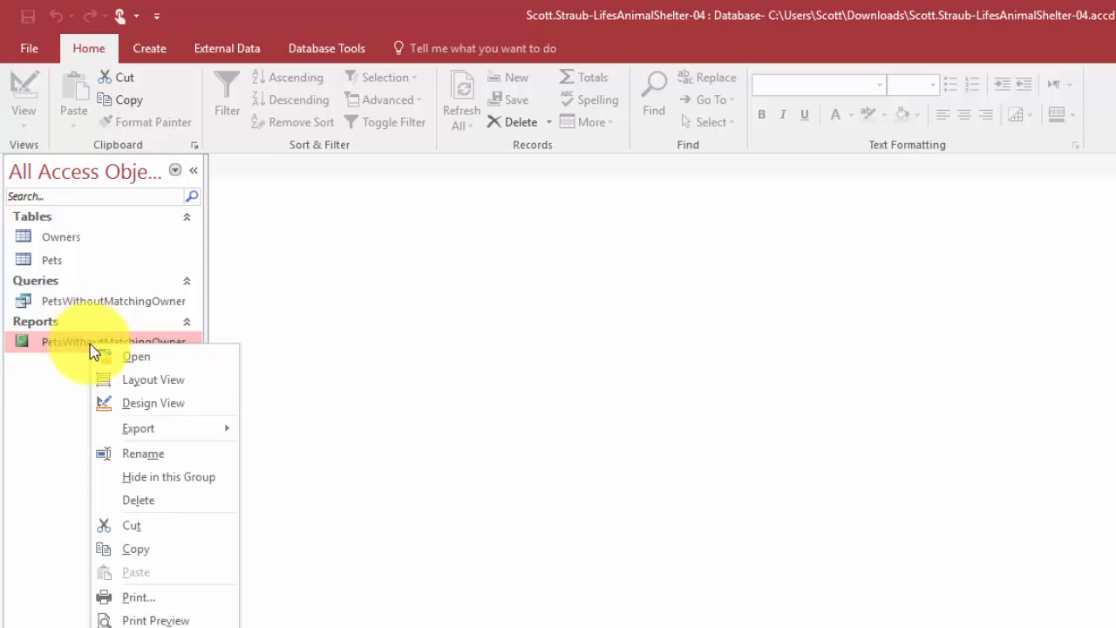
{"action": "left_click", "coordinate": [118, 381]}
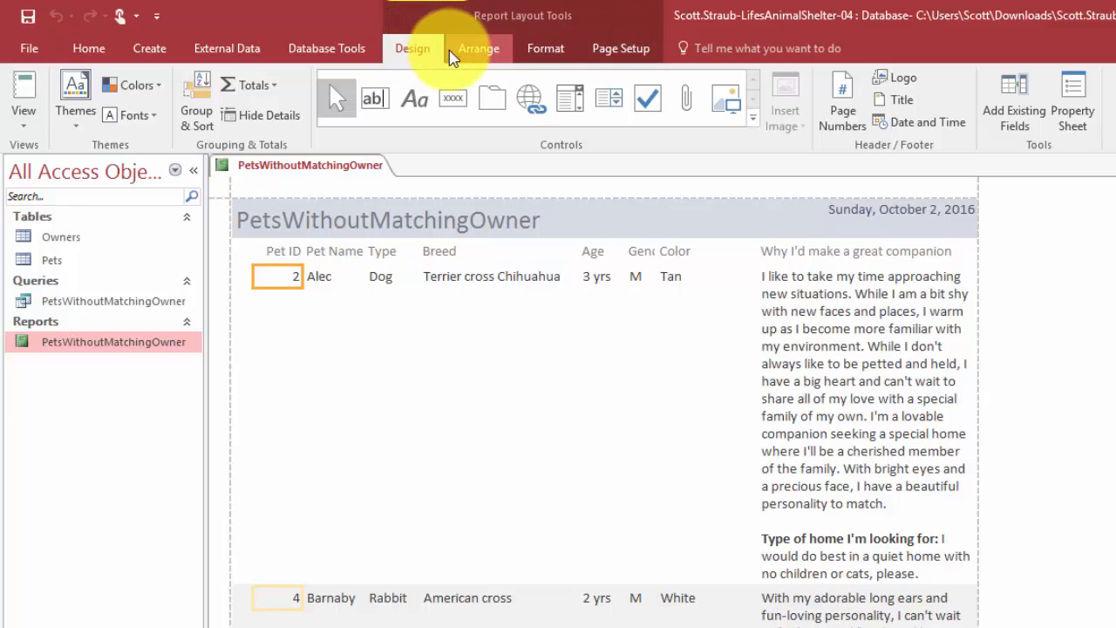
Change the report's page orientation to landscape
{"action": "left_click", "coordinate": [621, 49]}
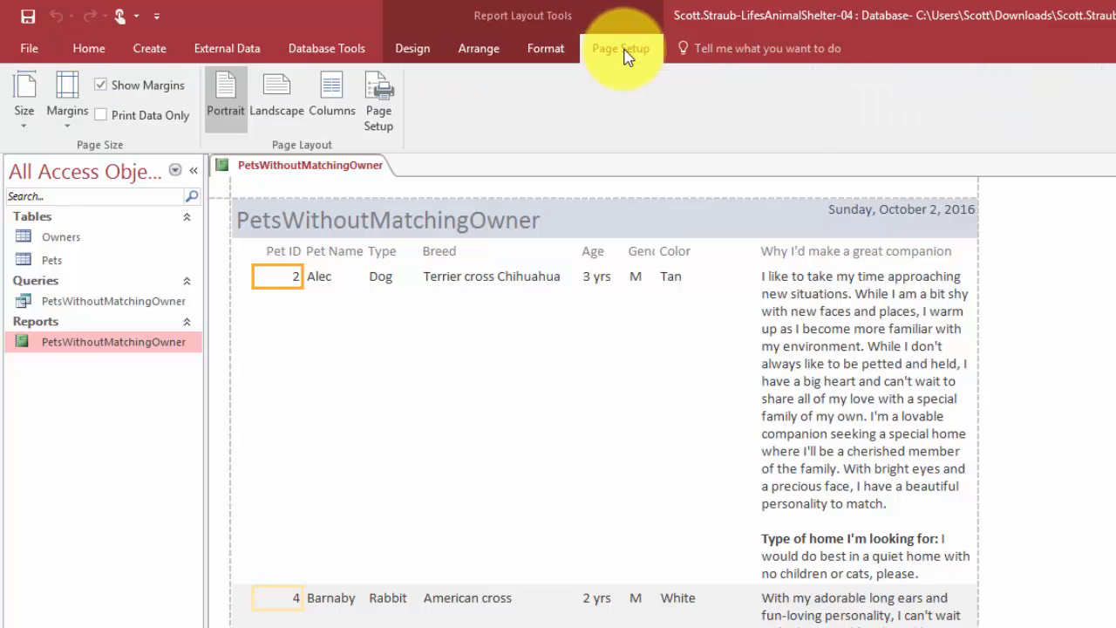
{"action": "left_click", "coordinate": [284, 111]}
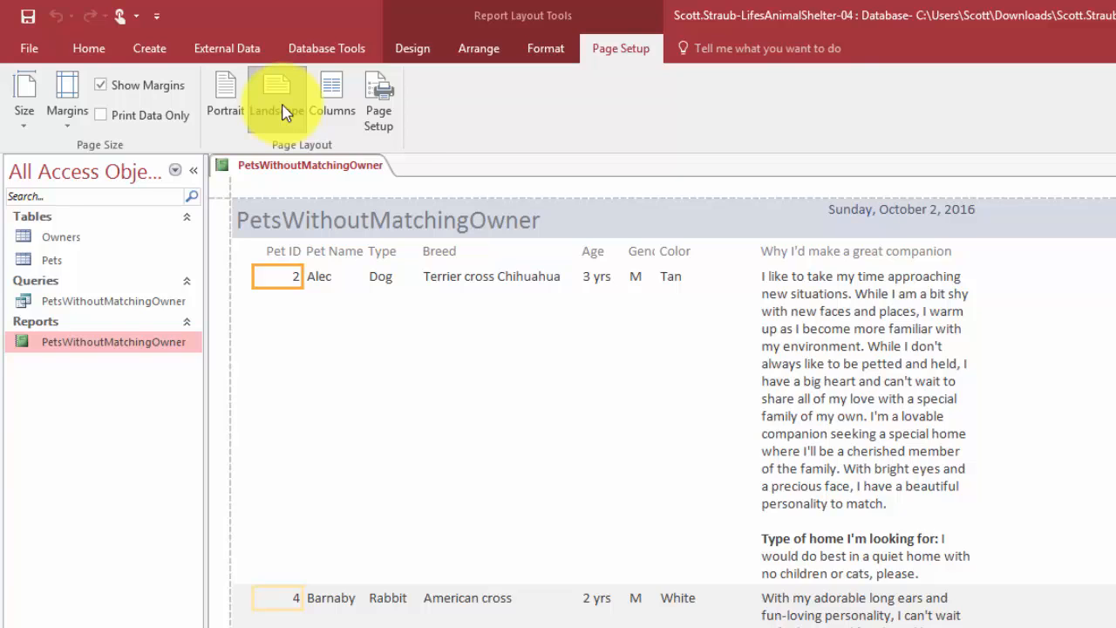
{"action": "left_click", "coordinate": [281, 111]}
Set the width of the "Why I'd make a great companion" heading and its data box to 3.2"
{"action": "left_click", "coordinate": [871, 342]}
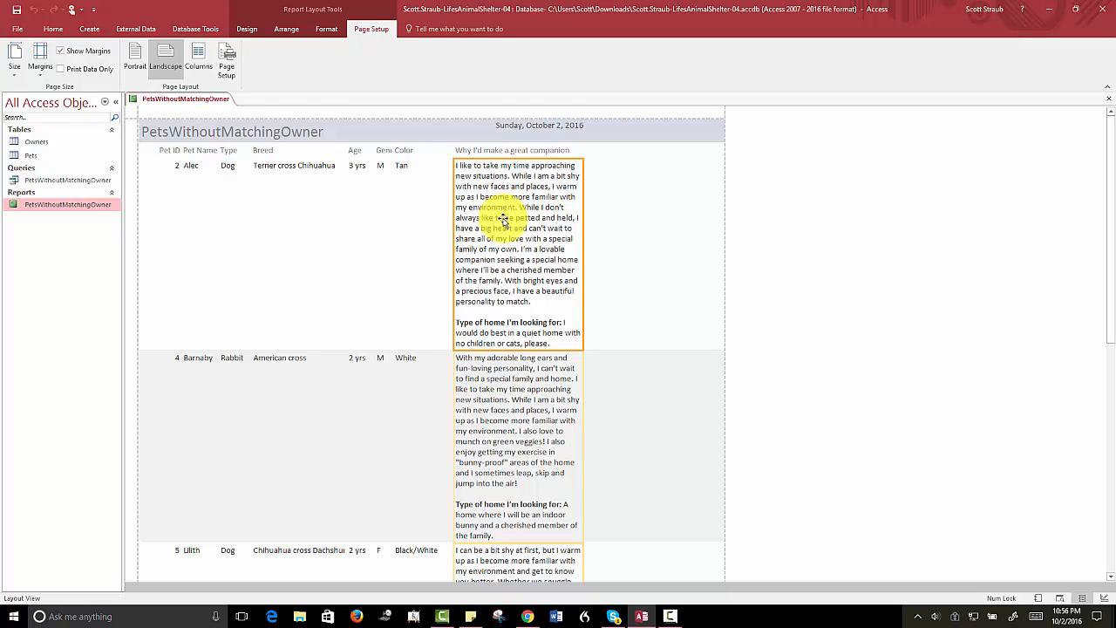
{"action": "left_click_drag", "start_coordinate": [504, 219], "coordinate": [513, 153]}
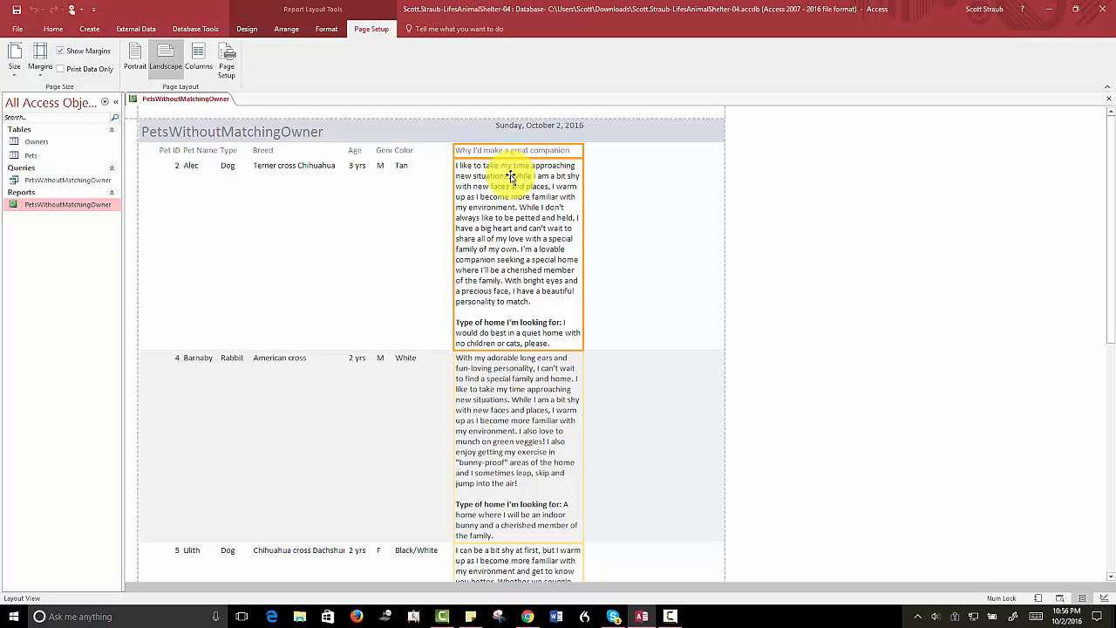
{"action": "key", "text": "F4"}
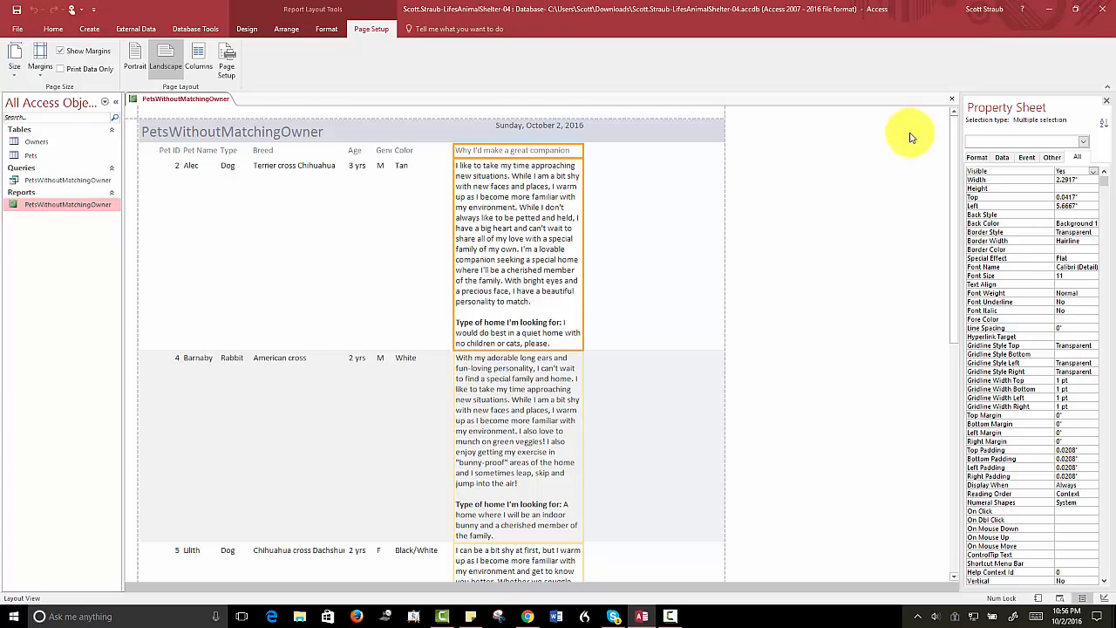
{"action": "left_click", "coordinate": [1075, 175]}
{"action": "left_click", "coordinate": [1076, 179]}
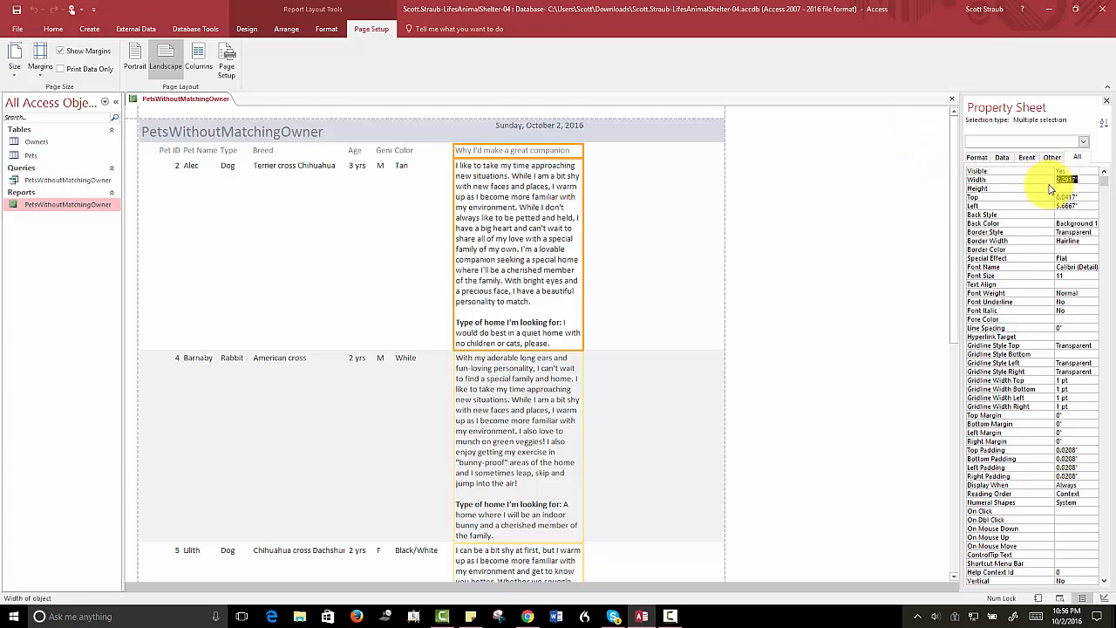
{"action": "type", "text": "3."}
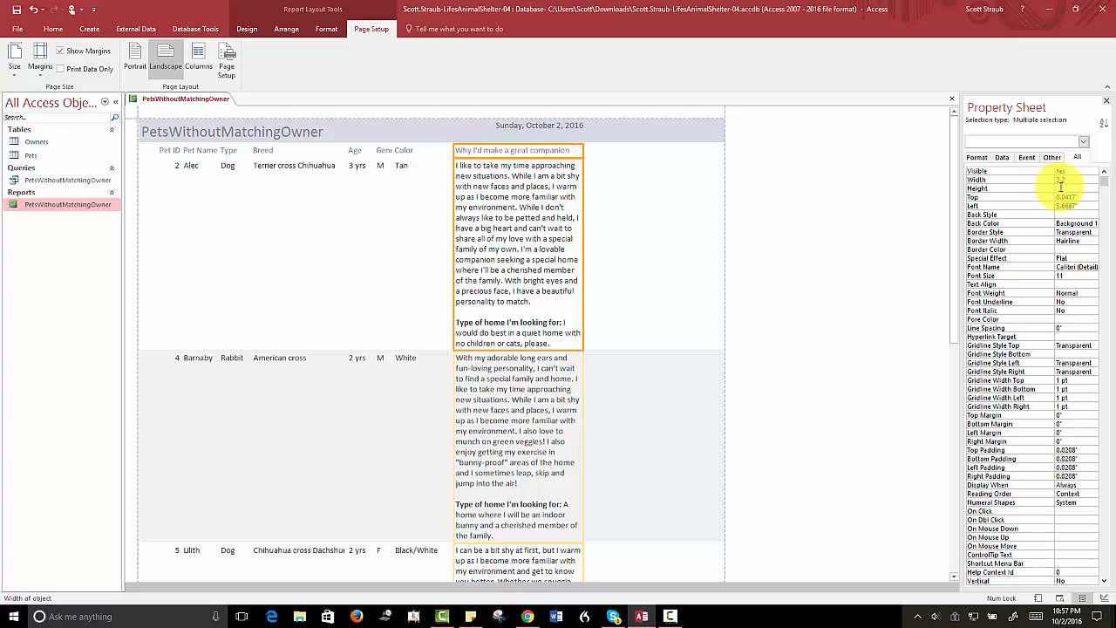
{"action": "key", "text": "Return"}
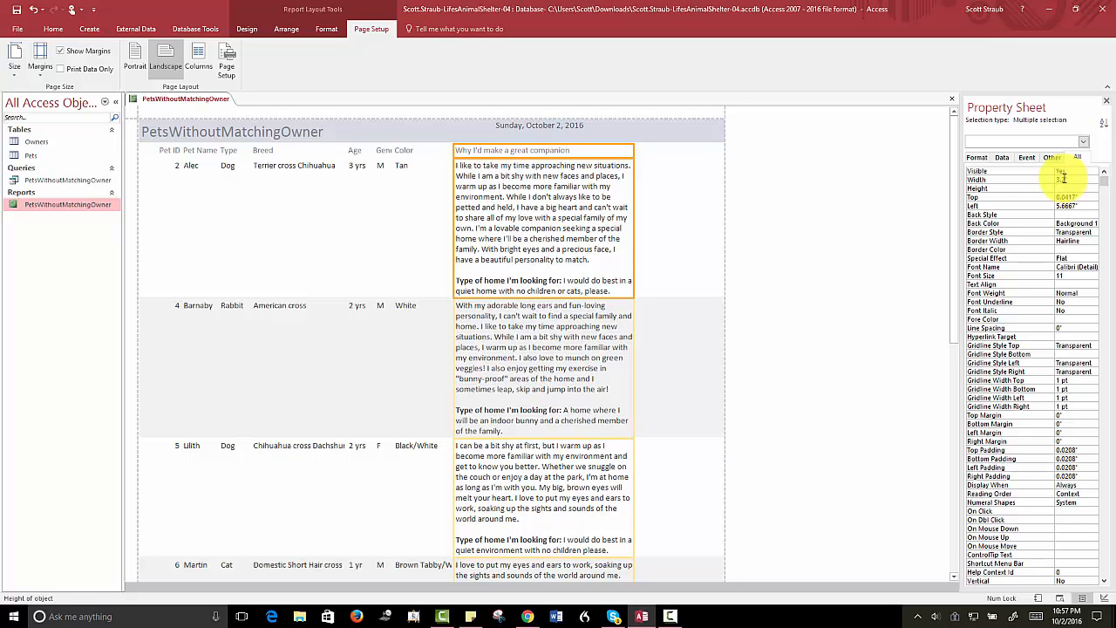
Set the left position of the "Why I'd make a great companion" heading and data box to 7"
{"action": "left_click", "coordinate": [1061, 188]}
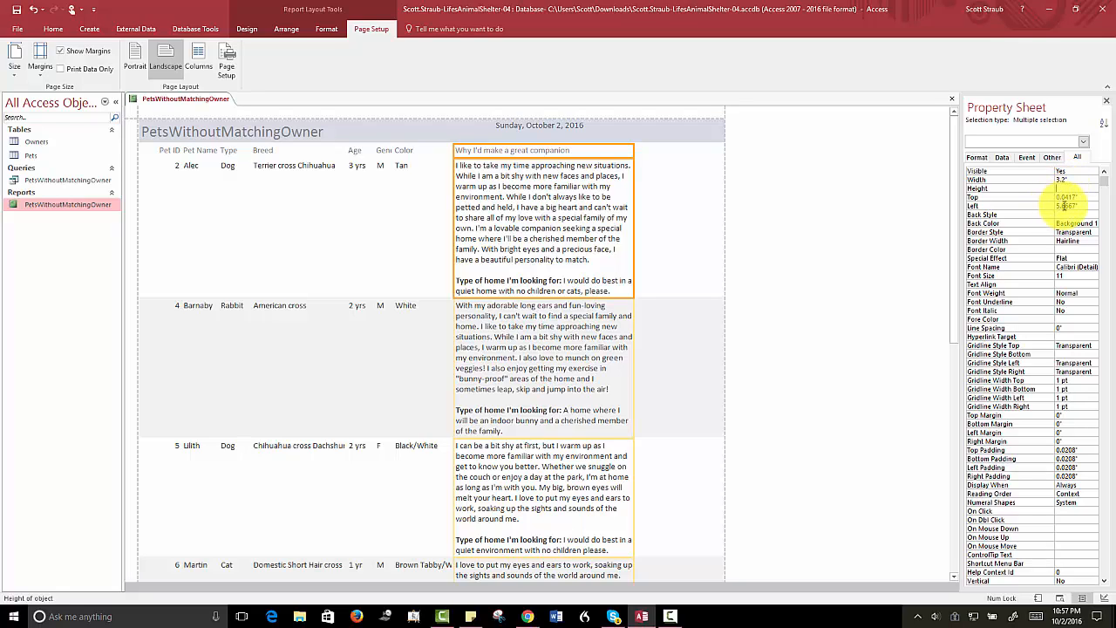
{"action": "double_click", "coordinate": [1063, 205]}
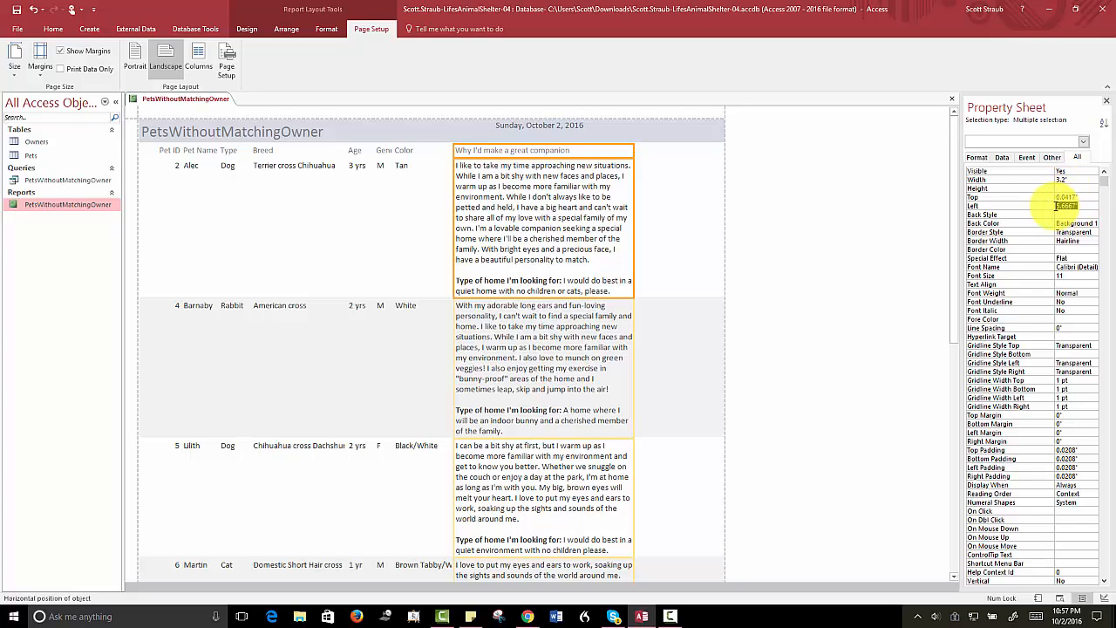
{"action": "key", "text": "BackSpace"}
{"action": "key", "text": "Return"}
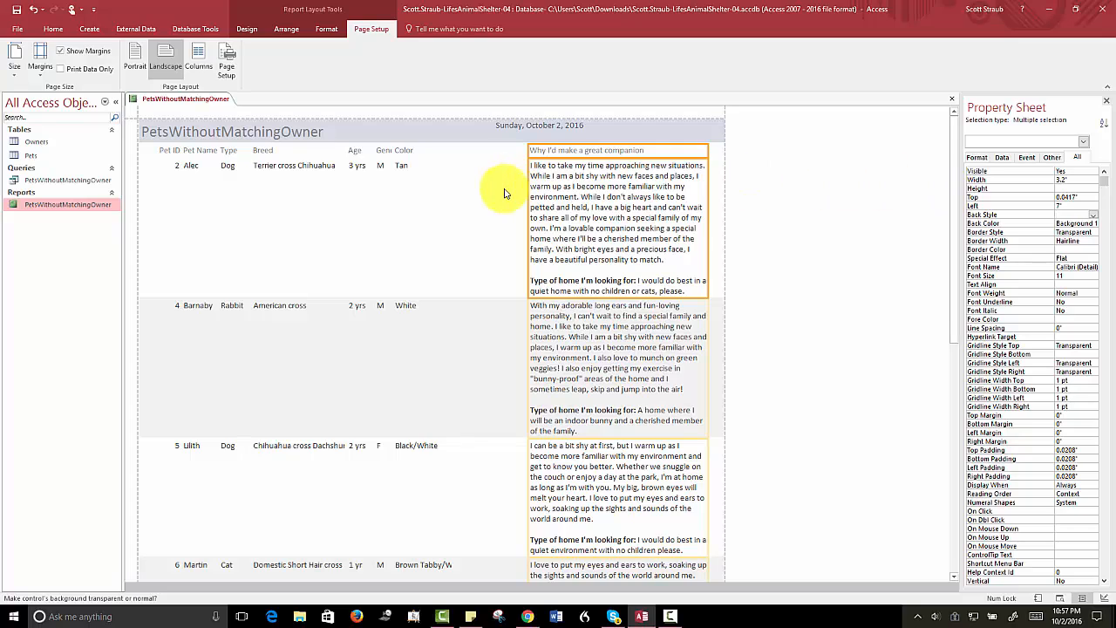
Set the width of the Color heading and its data box to 1.5"
{"action": "left_click", "coordinate": [404, 170]}
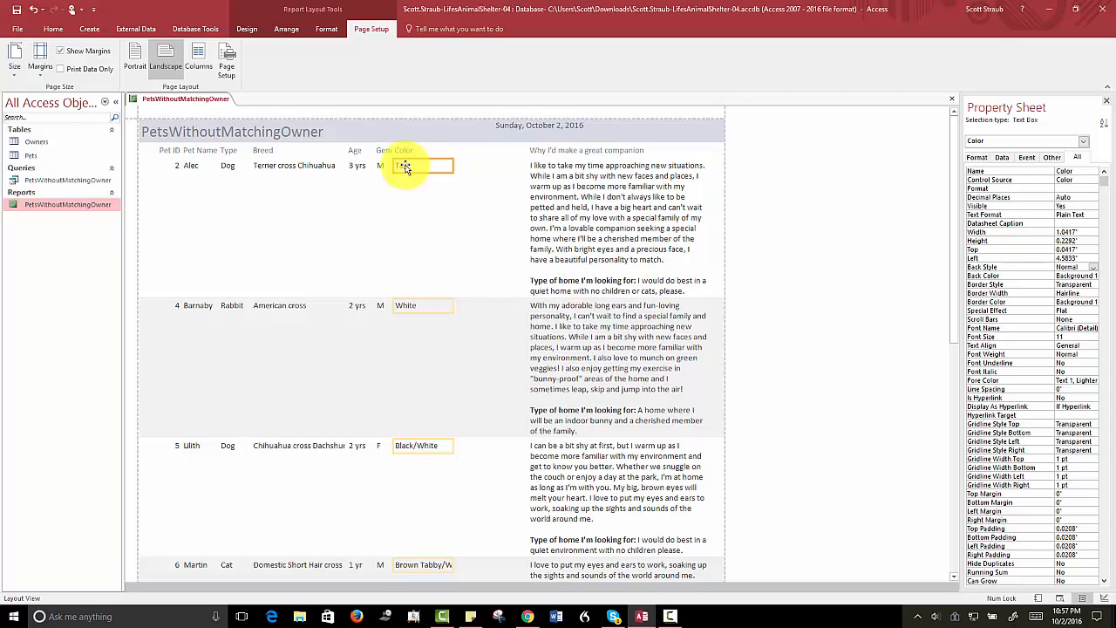
{"action": "left_click", "coordinate": [406, 151], "text": "ctrl"}
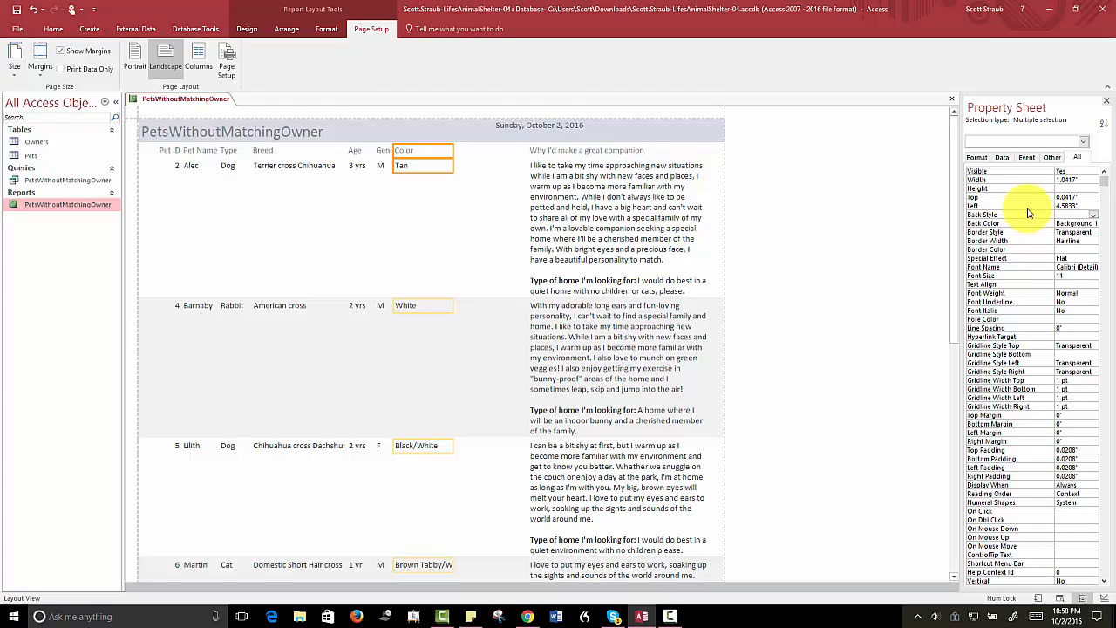
{"action": "left_click_drag", "start_coordinate": [1079, 179], "coordinate": [1056, 179]}
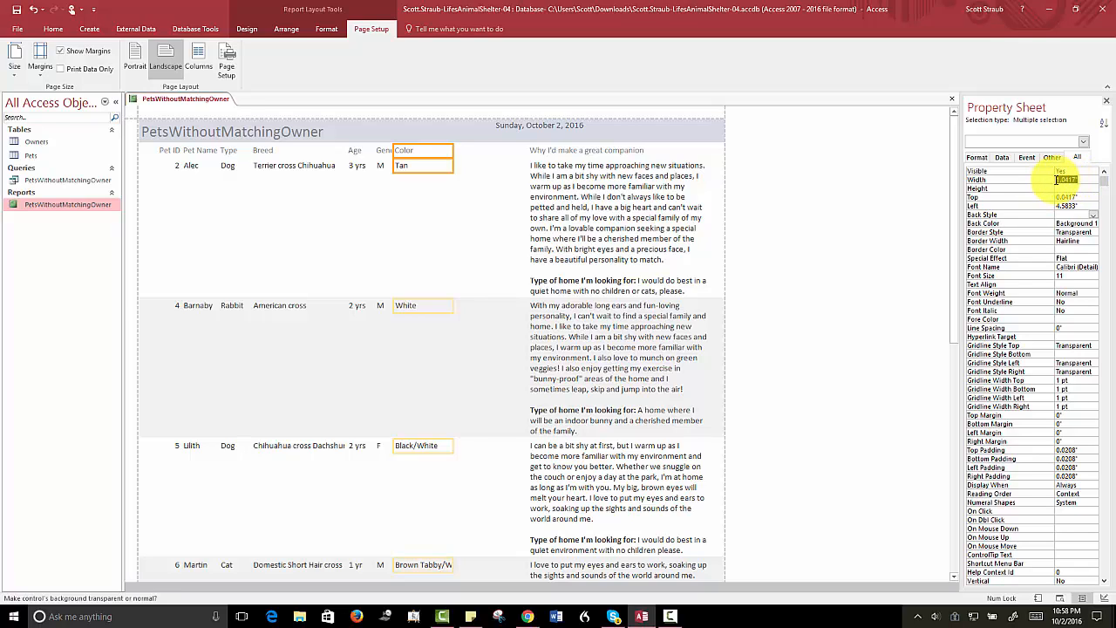
{"action": "key", "text": "BackSpace"}
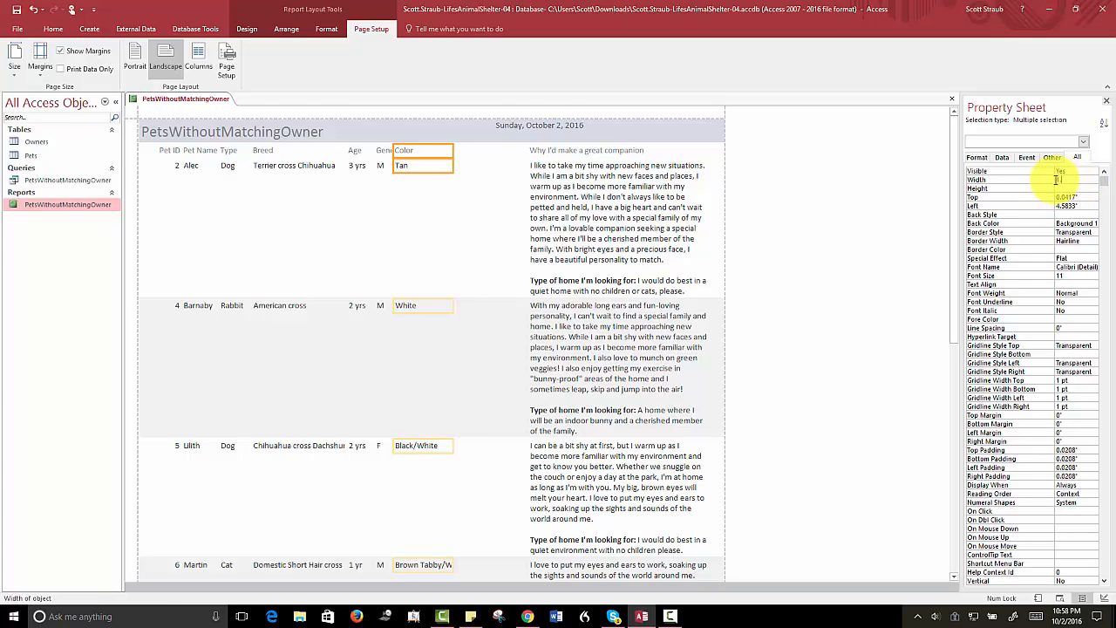
{"action": "type", "text": "1.5"}
{"action": "key", "text": "Return"}
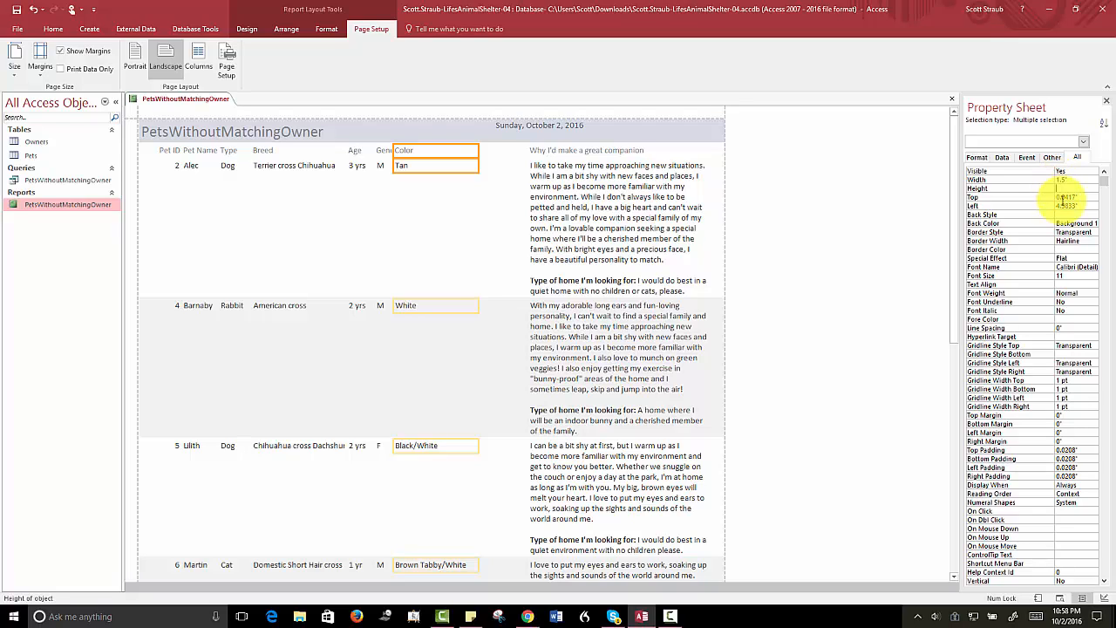
Set the left position of the Color heading and data box to 5.3"
{"action": "left_click", "coordinate": [1079, 206]}
{"action": "left_click_drag", "start_coordinate": [1080, 206], "coordinate": [1054, 206]}
{"action": "key", "text": "Delete"}
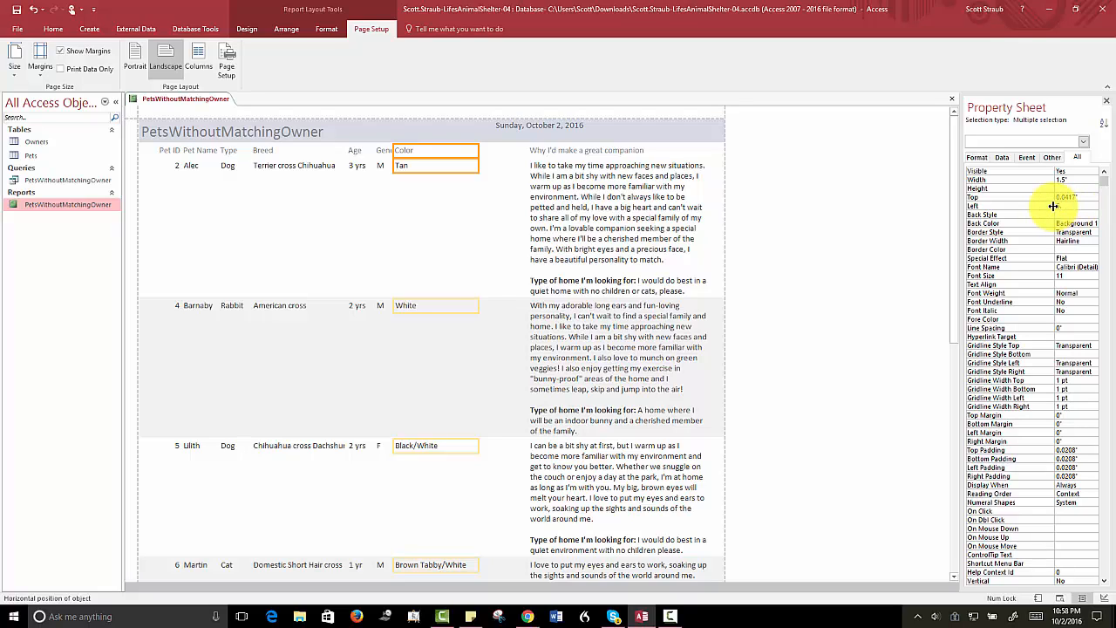
{"action": "key", "text": "Return"}
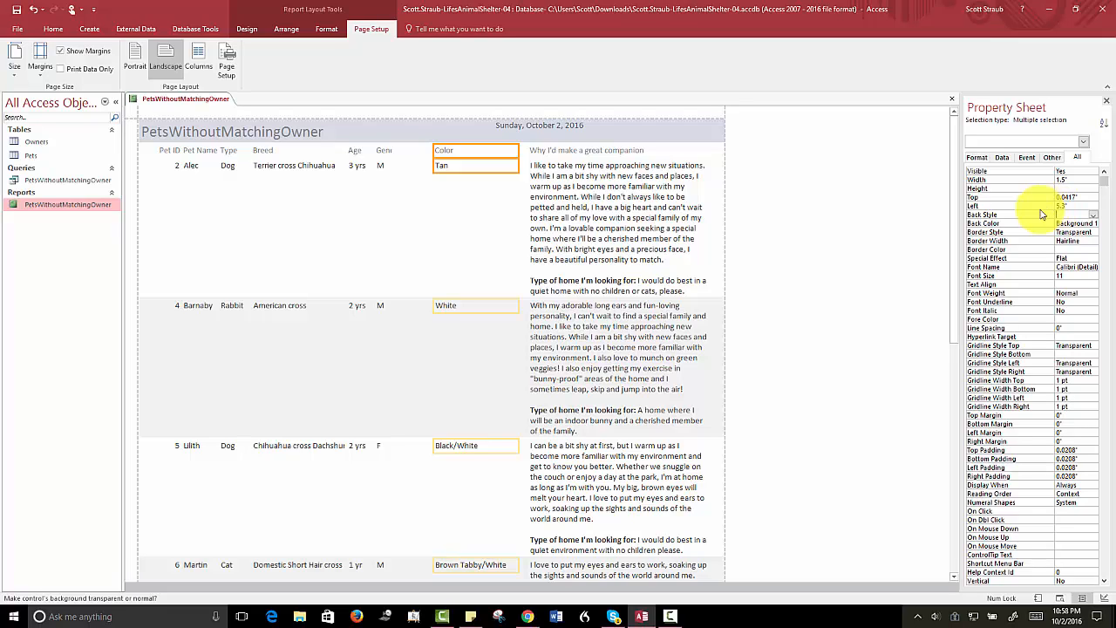
Set the width of the Gender heading and its data box to 0.6"
{"action": "left_click", "coordinate": [381, 167]}
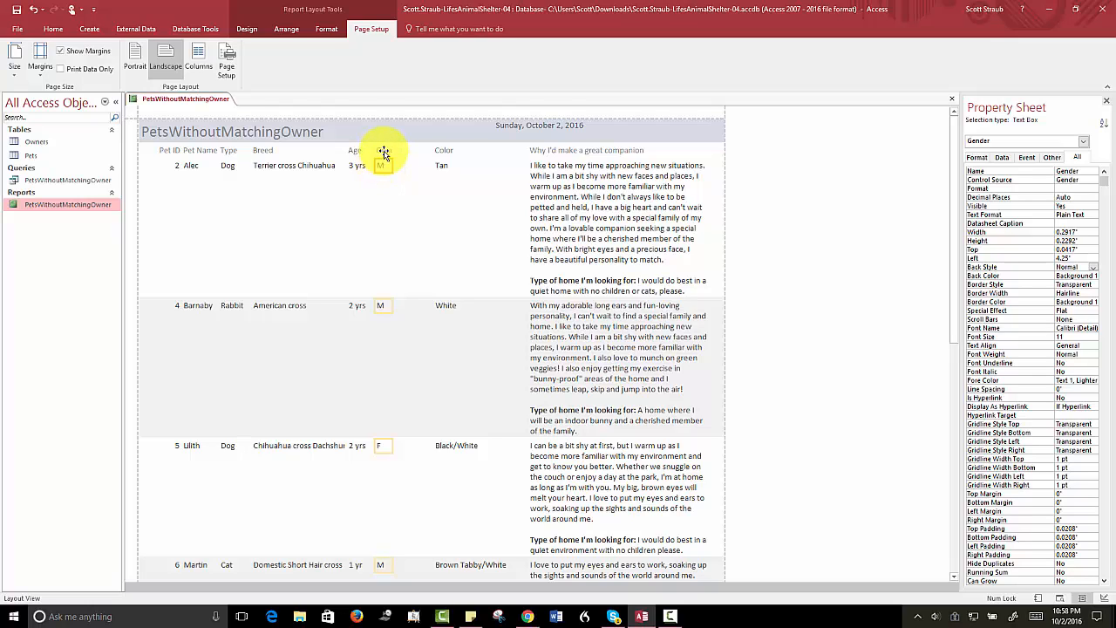
{"action": "left_click", "coordinate": [384, 153], "text": "ctrl"}
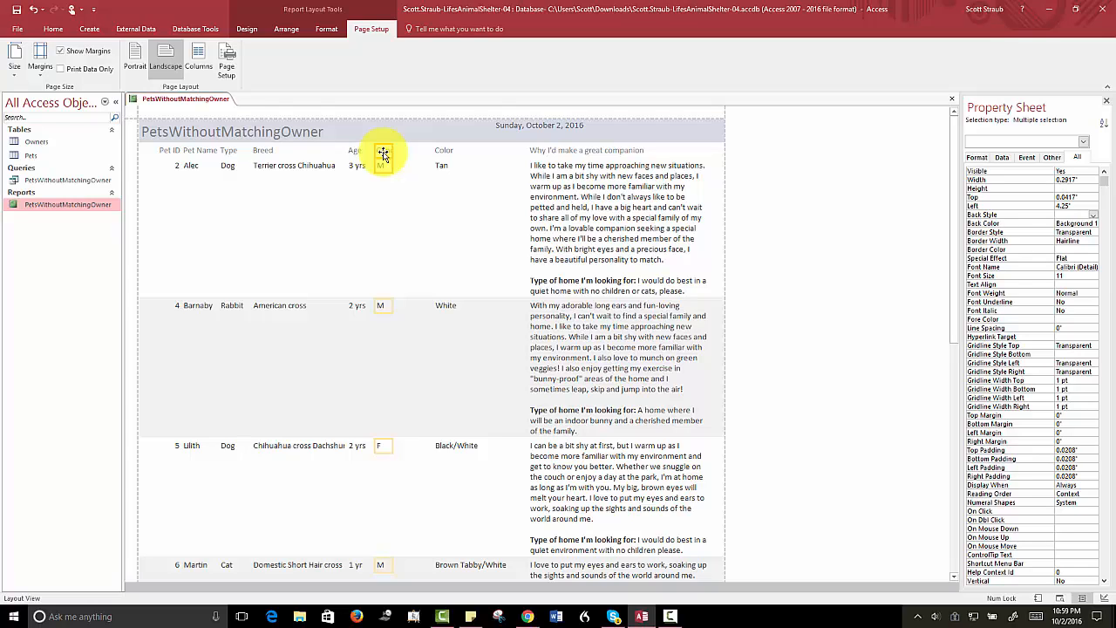
{"action": "left_click", "coordinate": [1077, 180]}
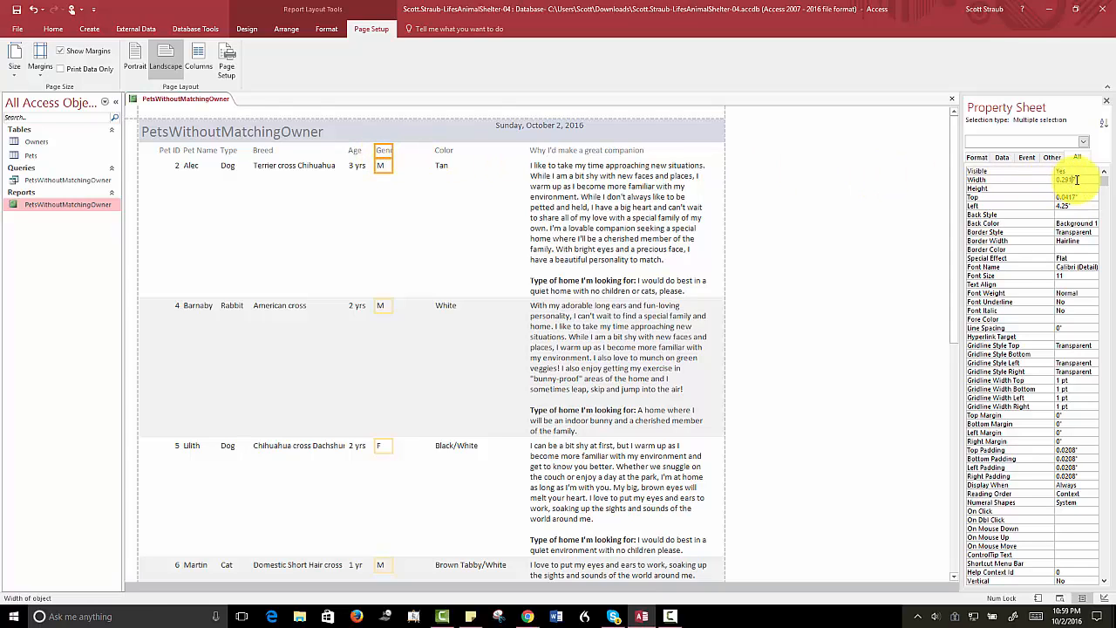
{"action": "left_click_drag", "start_coordinate": [1077, 180], "coordinate": [1045, 181]}
{"action": "key", "text": "BackSpace"}
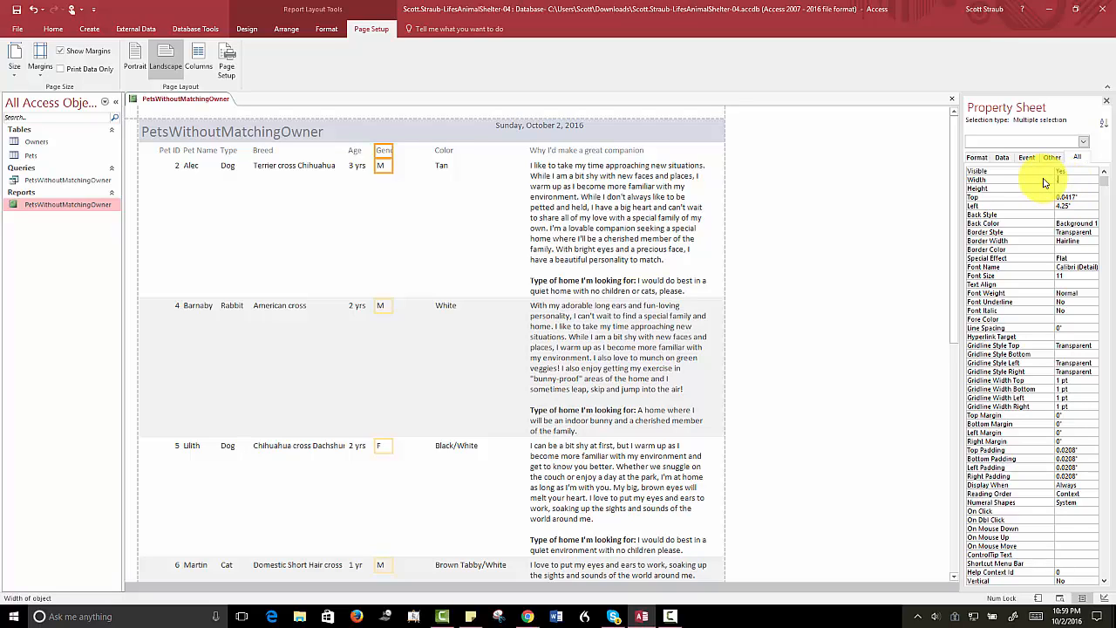
{"action": "type", "text": ".6"}
{"action": "key", "text": "Return"}
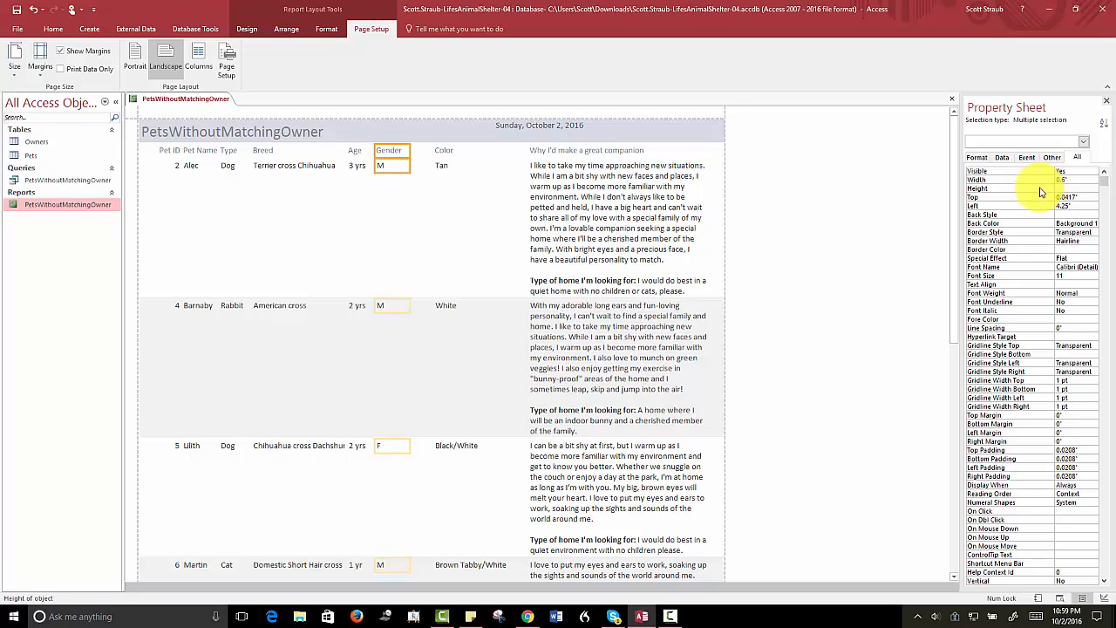
Set the left position of the Gender heading and data box to 4.6"
{"action": "left_click", "coordinate": [1049, 210]}
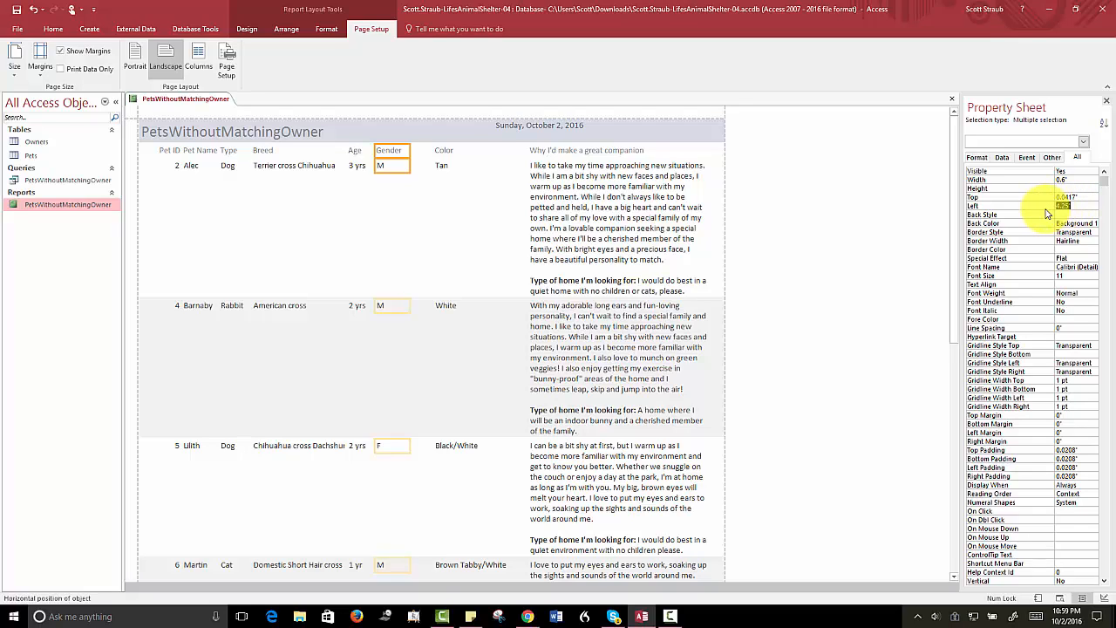
{"action": "type", "text": "4.6"}
{"action": "key", "text": "Return"}
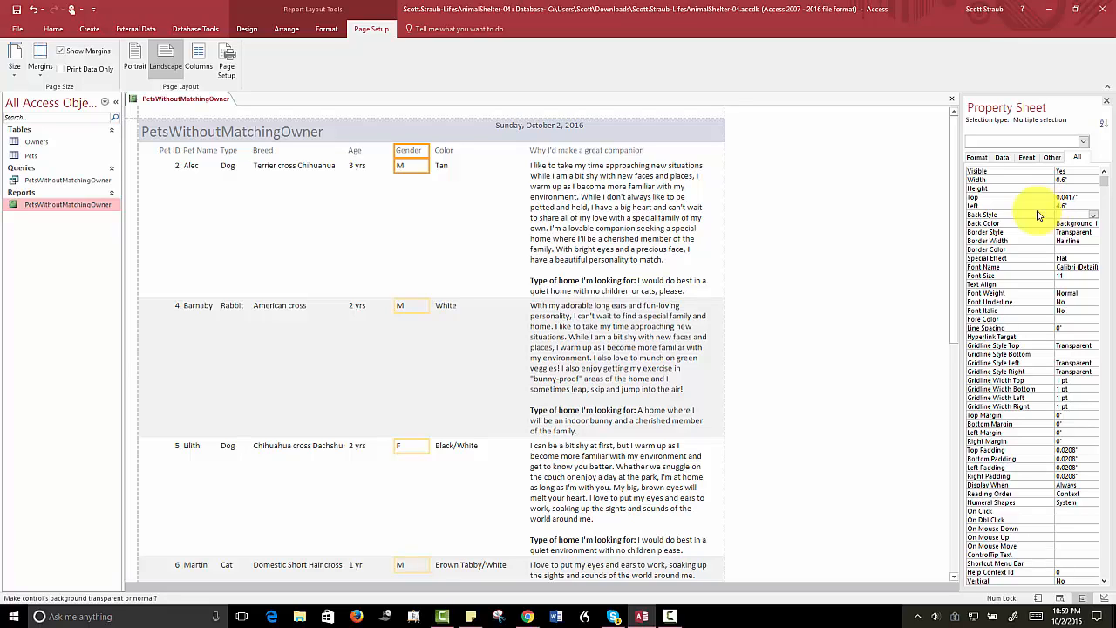
Set the width of the Age heading and its data box to 0.5"
{"action": "left_click", "coordinate": [355, 168]}
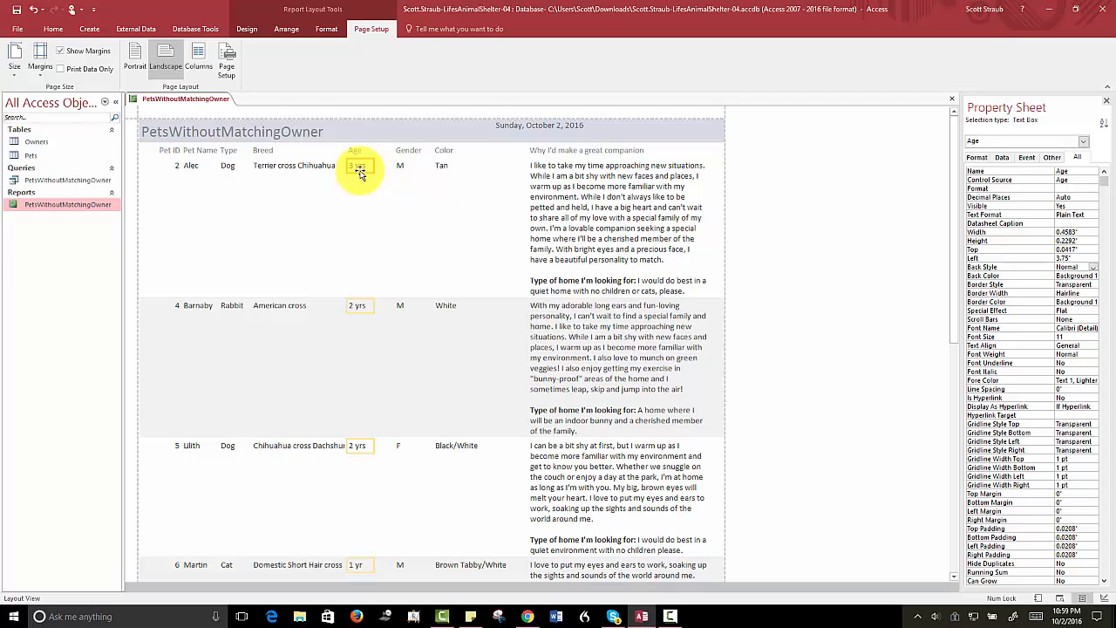
{"action": "left_click", "coordinate": [357, 153], "text": "shift"}
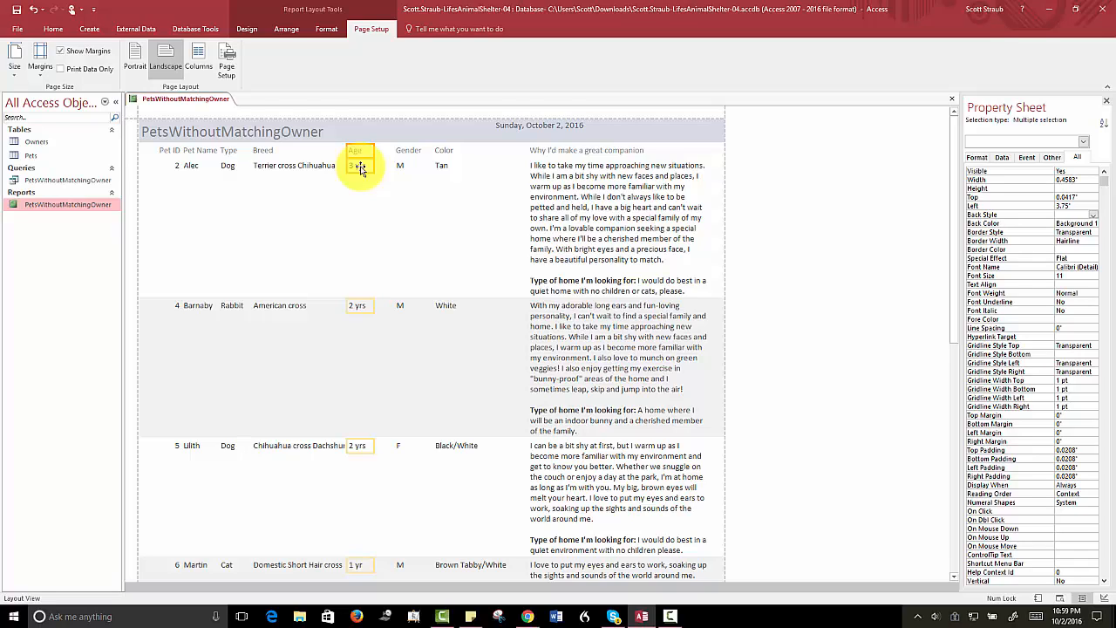
{"action": "double_click", "coordinate": [1073, 181]}
{"action": "type", "text": ".4"}
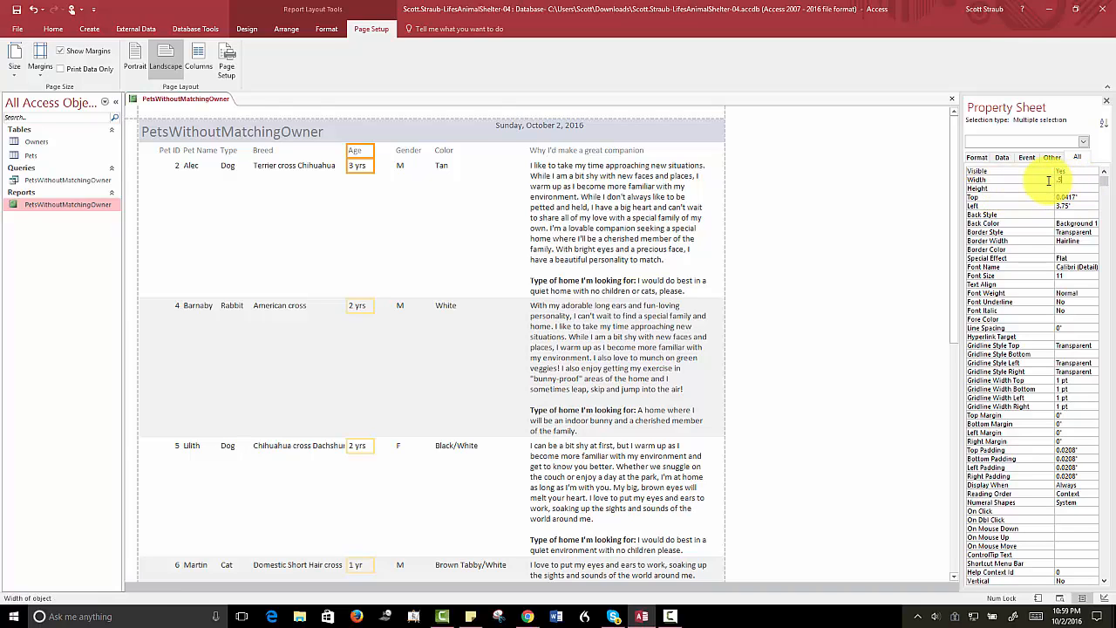
{"action": "key", "text": "Return"}
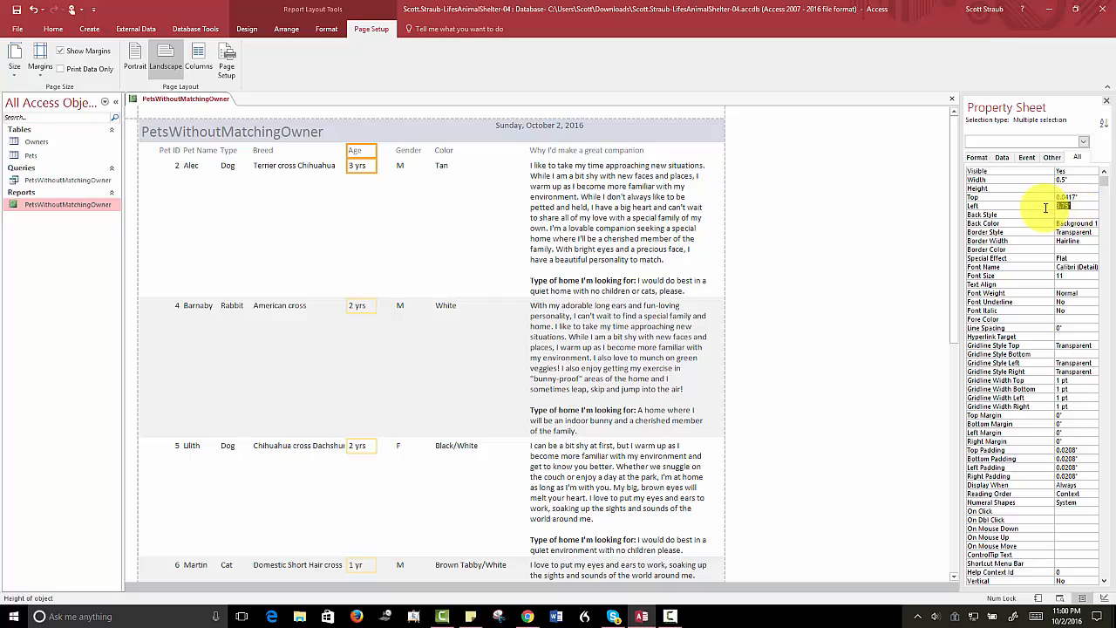
Set the left position of the Age heading and data box to 4"
{"action": "left_click", "coordinate": [1046, 206]}
{"action": "type", "text": "4"}
{"action": "key", "text": "Return"}
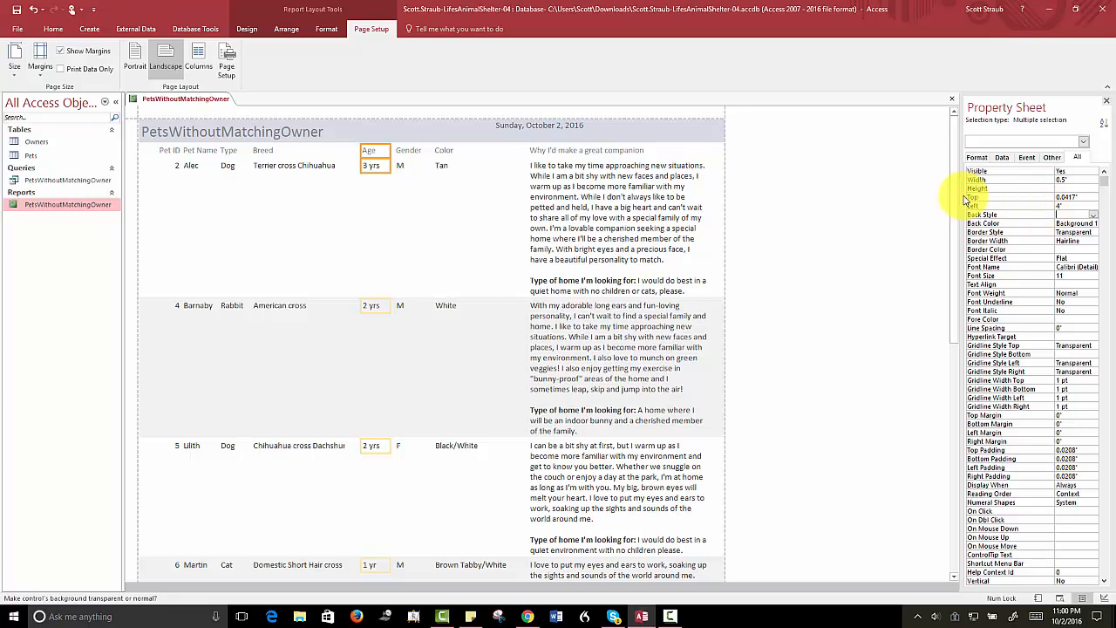
Set the width of the Breed heading and its data box to 1.3"
{"action": "left_click", "coordinate": [283, 170]}
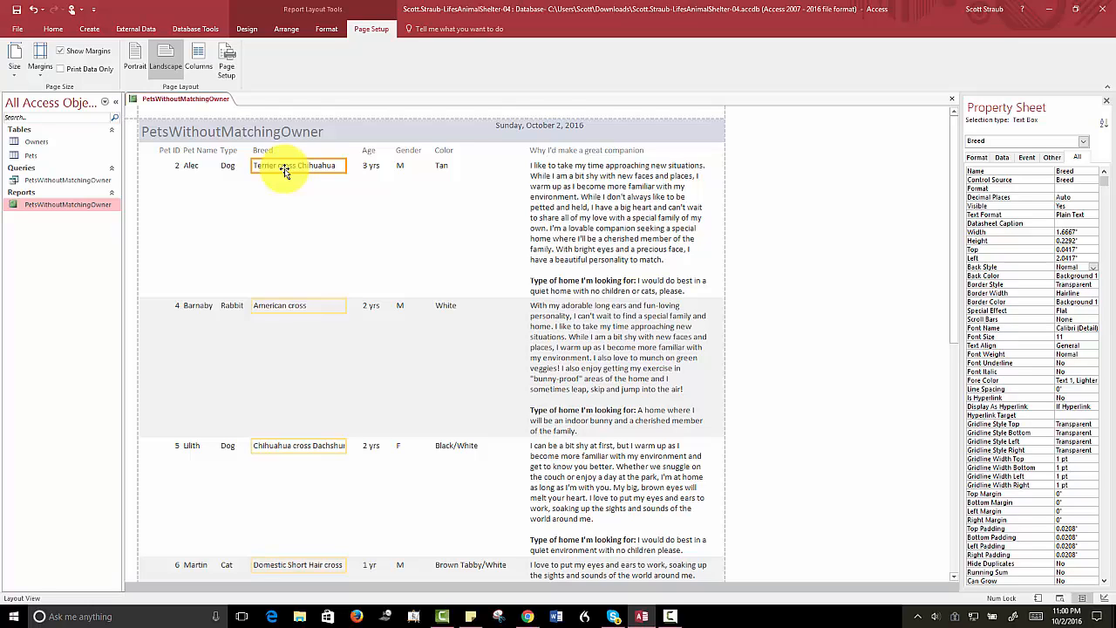
{"action": "left_click", "coordinate": [275, 150], "text": "shift"}
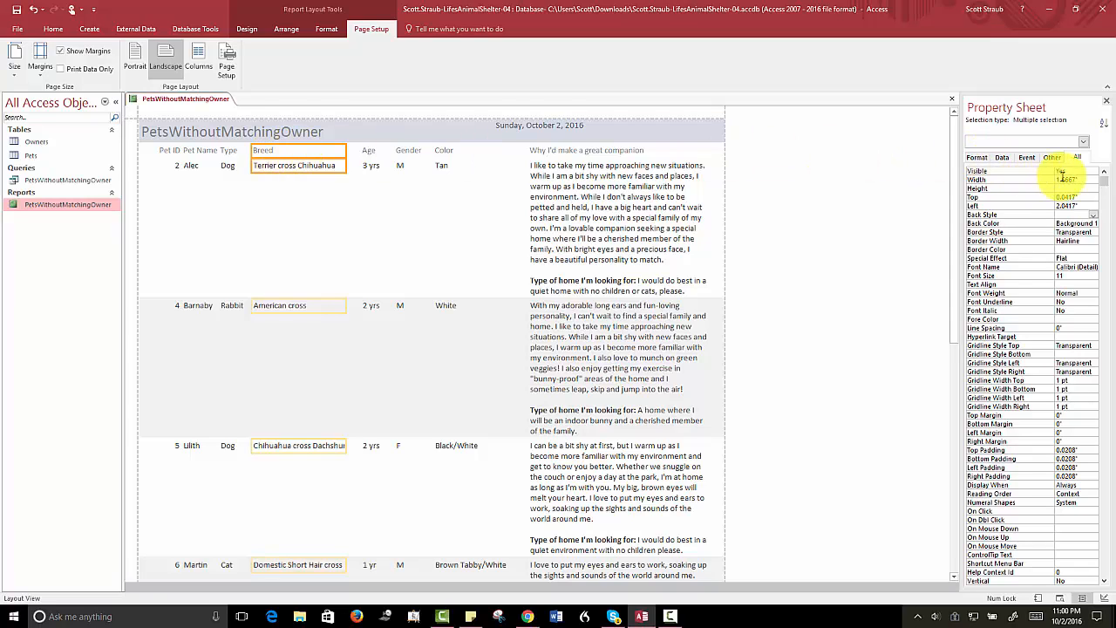
{"action": "left_click_drag", "start_coordinate": [1083, 180], "coordinate": [1050, 181]}
{"action": "type", "text": "1.5"}
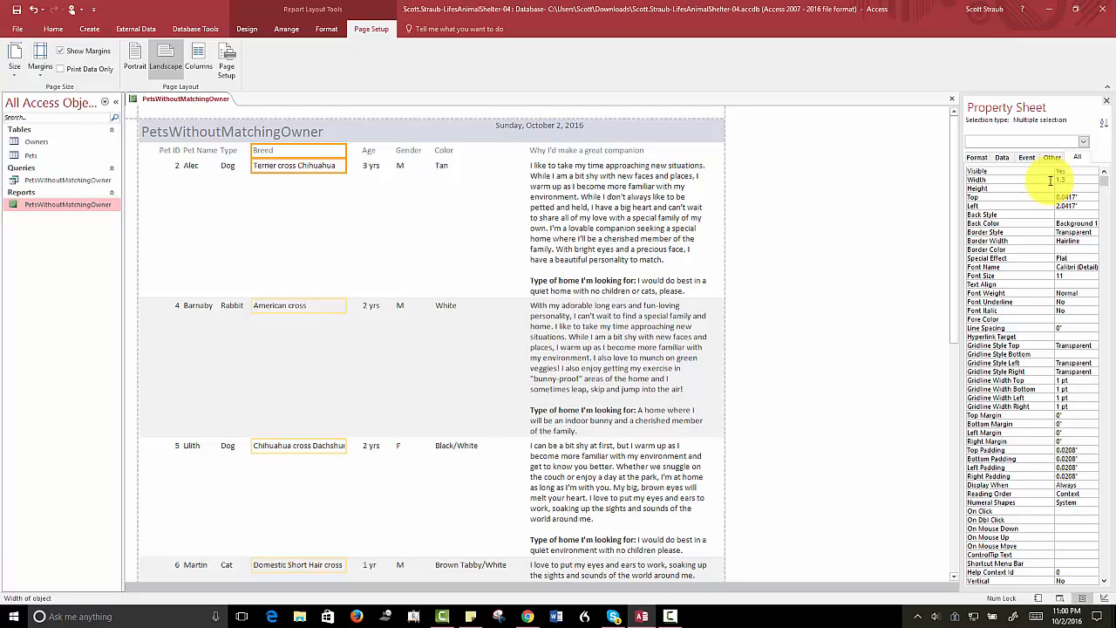
{"action": "key", "text": "Return"}
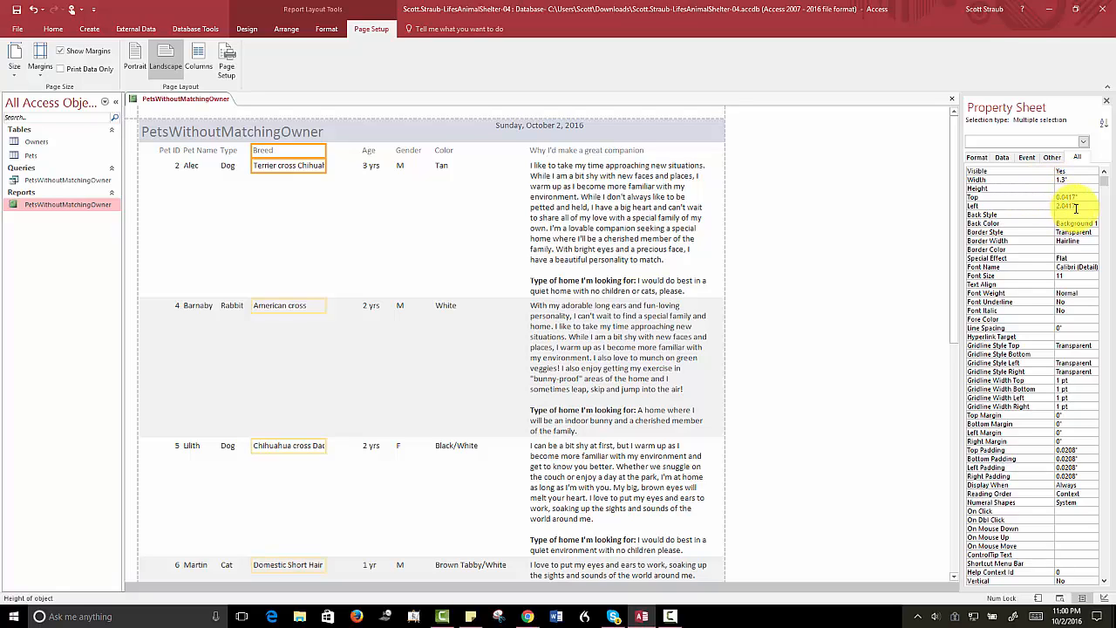
Set the left position of the Breed heading and data box to 2.5"
{"action": "left_click", "coordinate": [1045, 208]}
{"action": "type", "text": "2"}
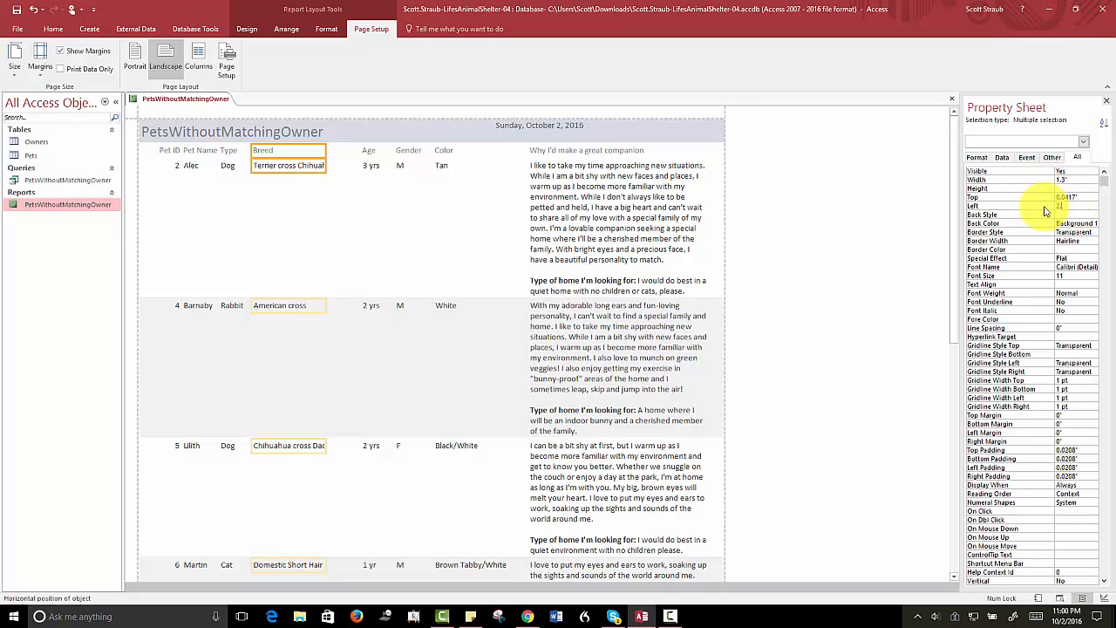
{"action": "type", "text": ".5"}
{"action": "key", "text": "Return"}
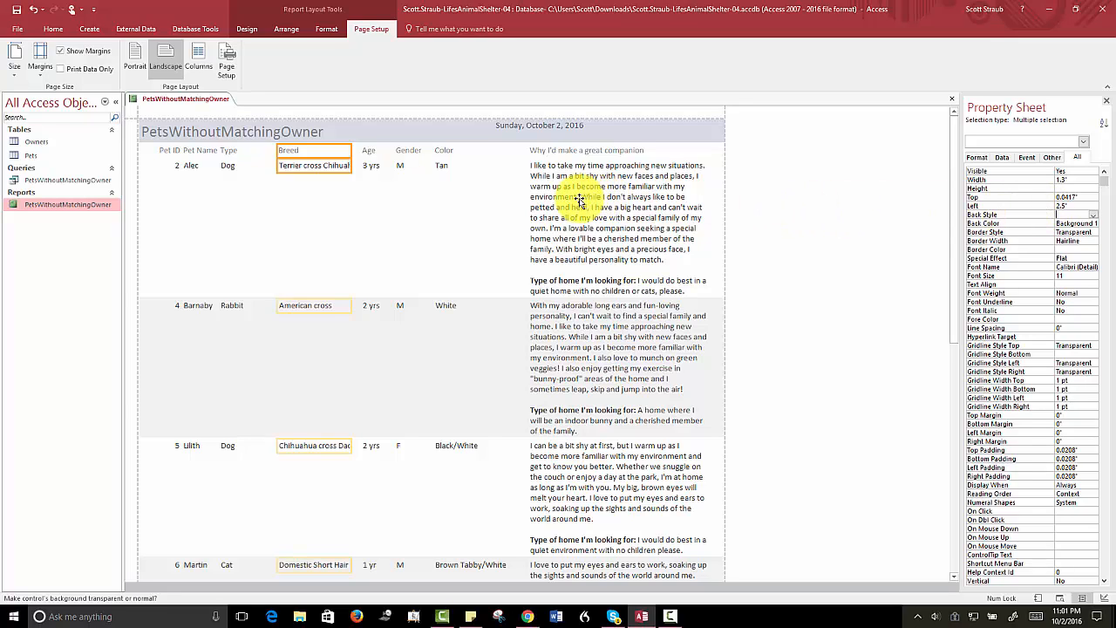
Set the height of the Breed data box alone to 0.5"
{"action": "left_click", "coordinate": [319, 170]}
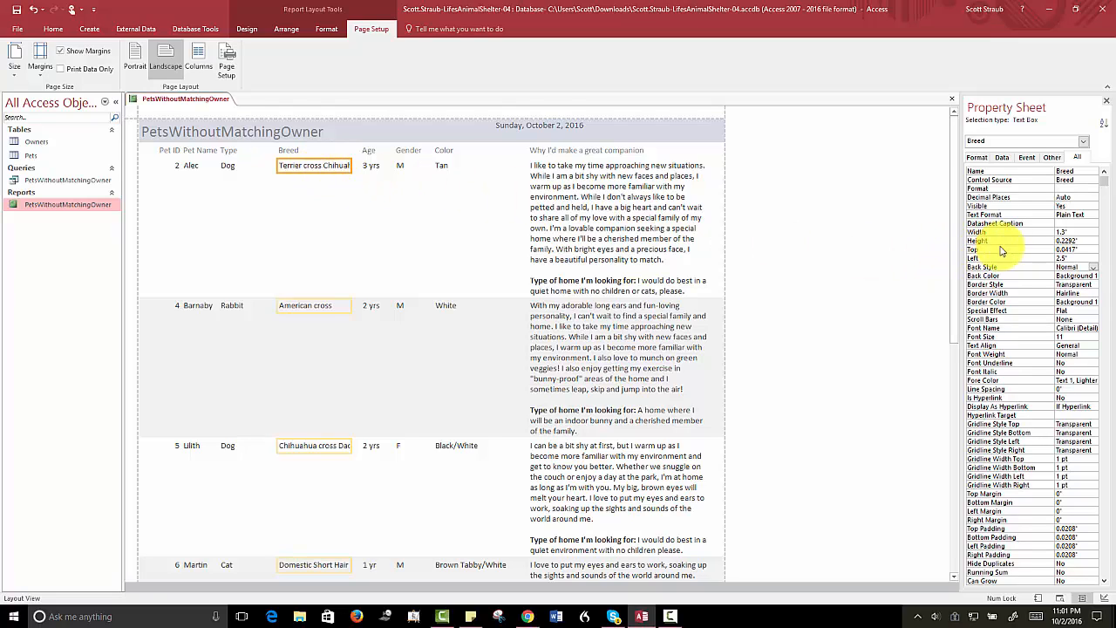
{"action": "left_click", "coordinate": [1054, 242]}
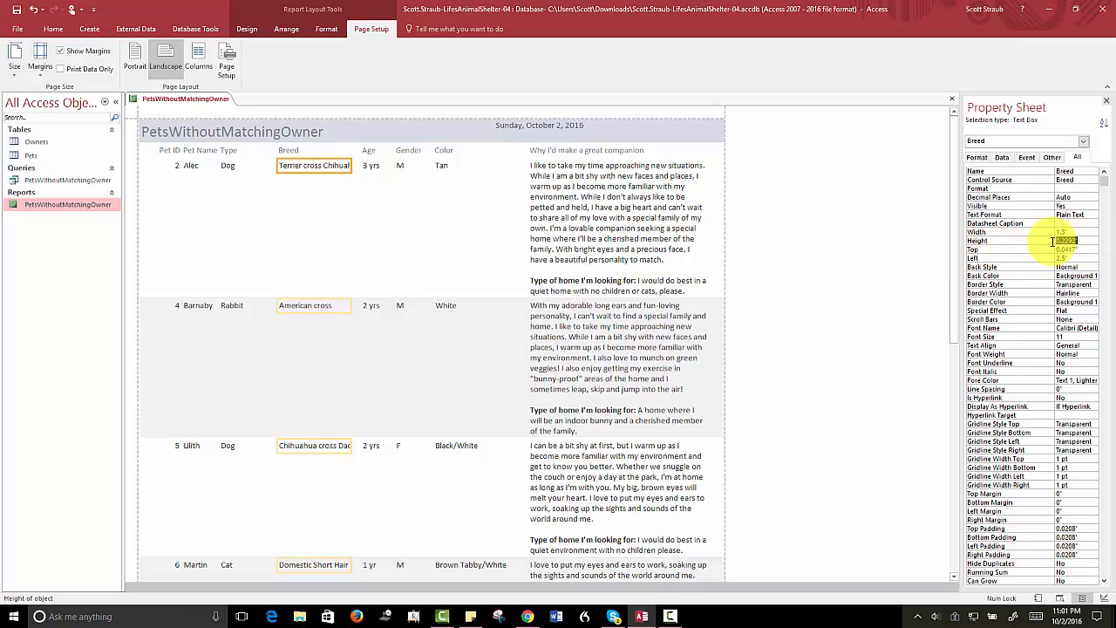
{"action": "type", "text": ".5"}
{"action": "key", "text": "Return"}
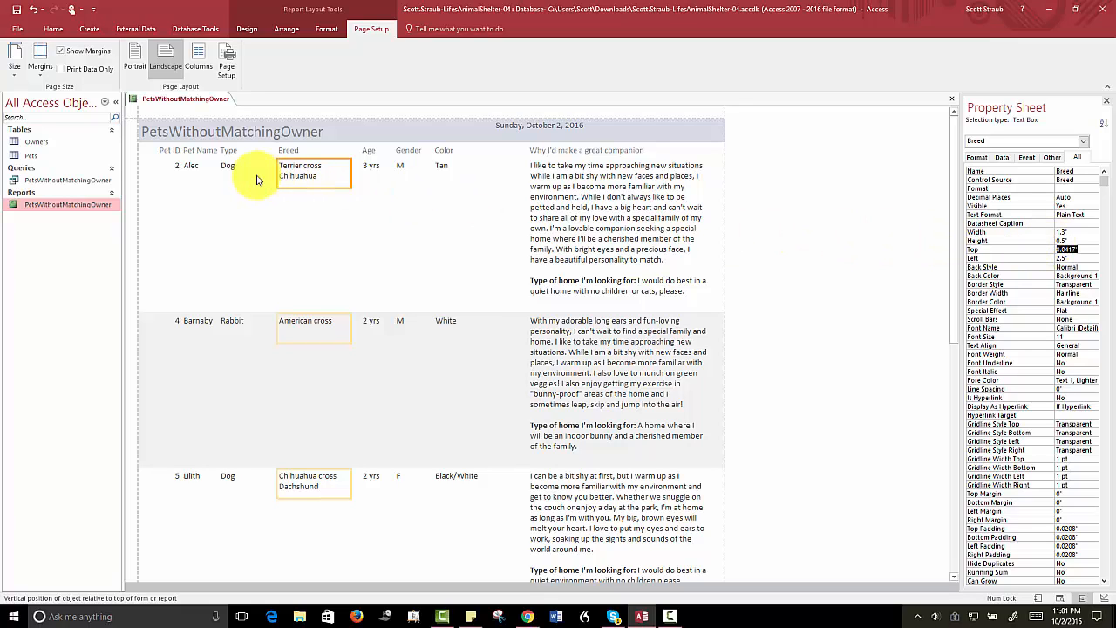
Set the width of the Type heading and its data box to 0.7"
{"action": "left_click", "coordinate": [230, 169]}
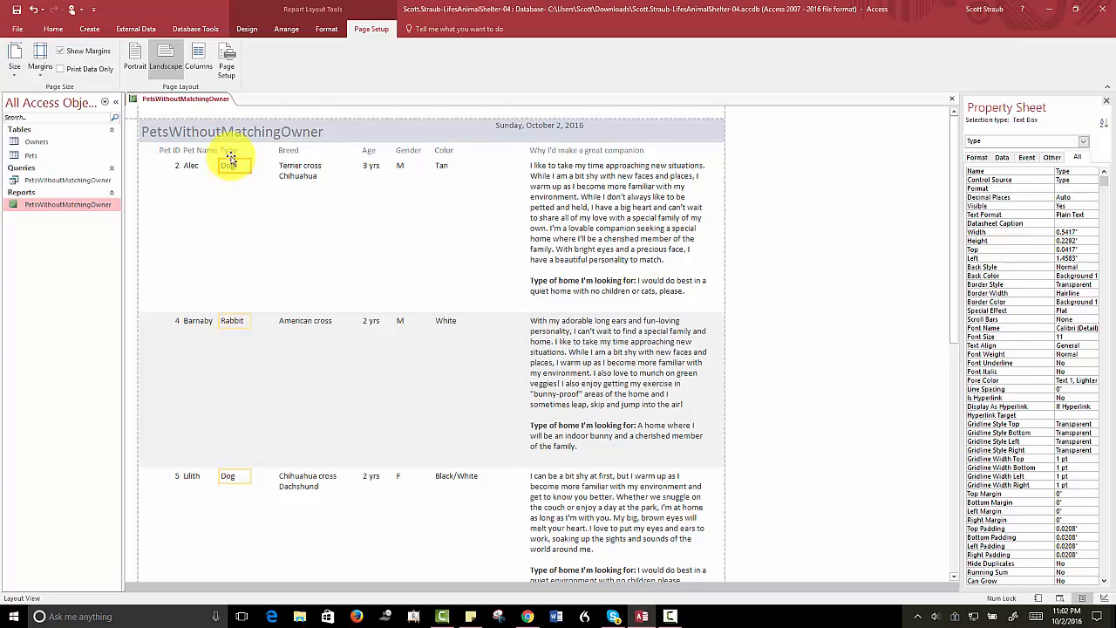
{"action": "left_click", "coordinate": [230, 154], "text": "shift"}
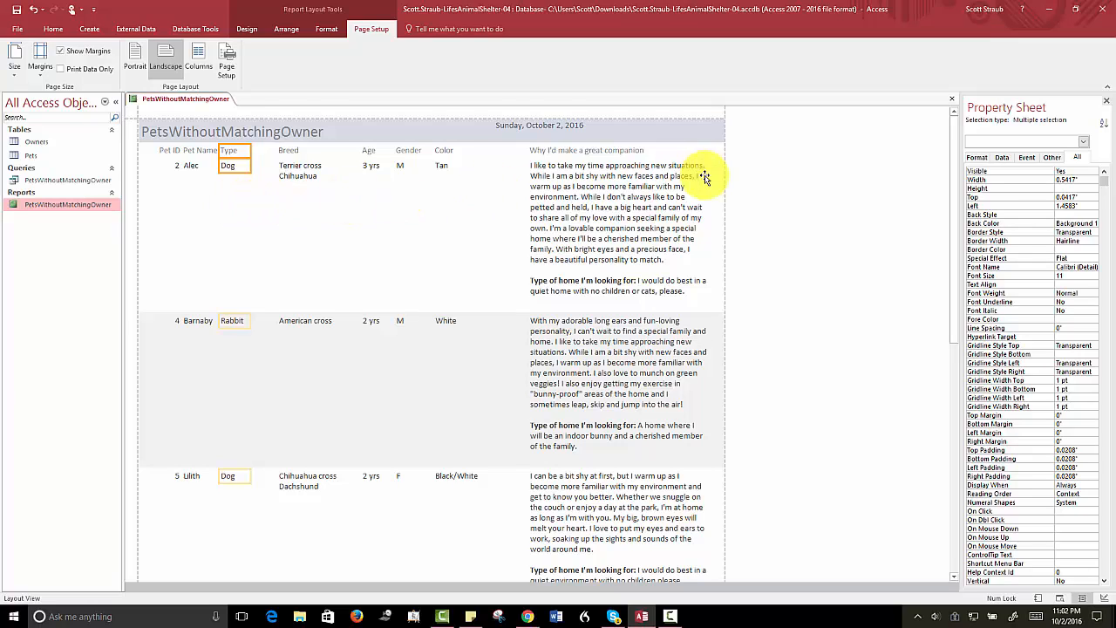
{"action": "left_click", "coordinate": [1086, 178]}
{"action": "key", "text": "BackSpace"}
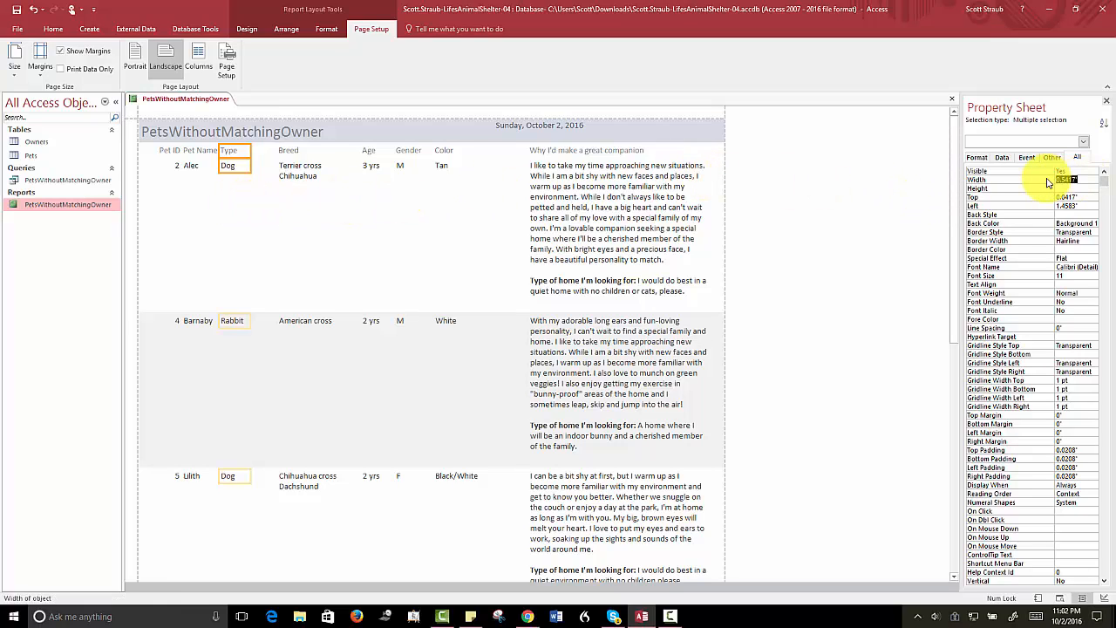
{"action": "type", "text": "1"}
{"action": "key", "text": "Return"}
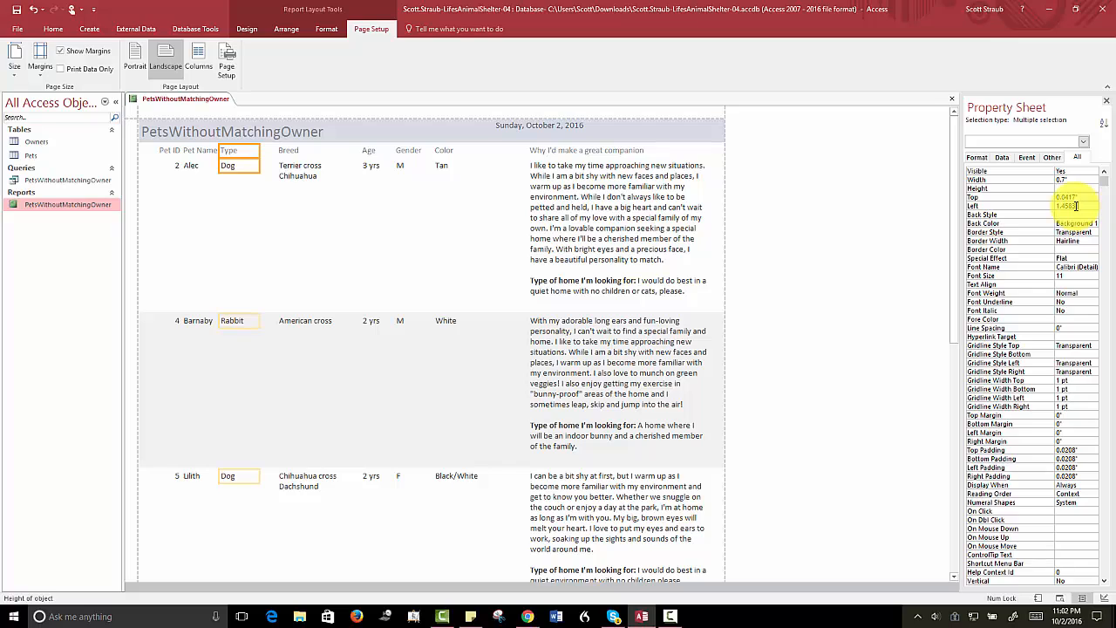
Set the left position of the Type heading and data box to 1.7"
{"action": "left_click", "coordinate": [1051, 208]}
{"action": "type", "text": "1"}
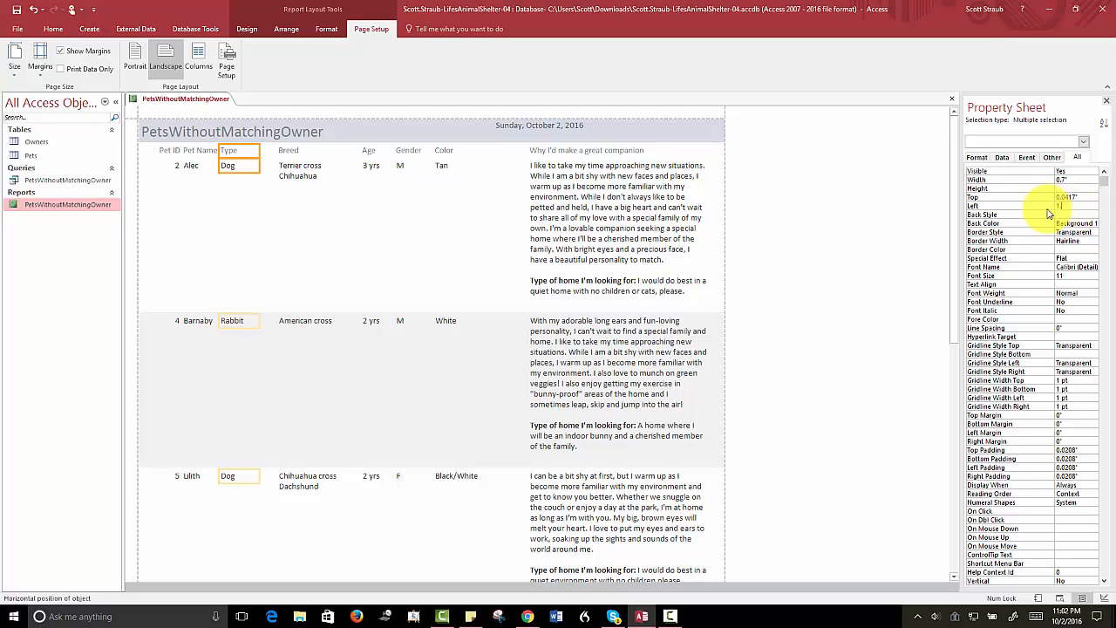
{"action": "type", "text": ".5"}
{"action": "key", "text": "Return"}
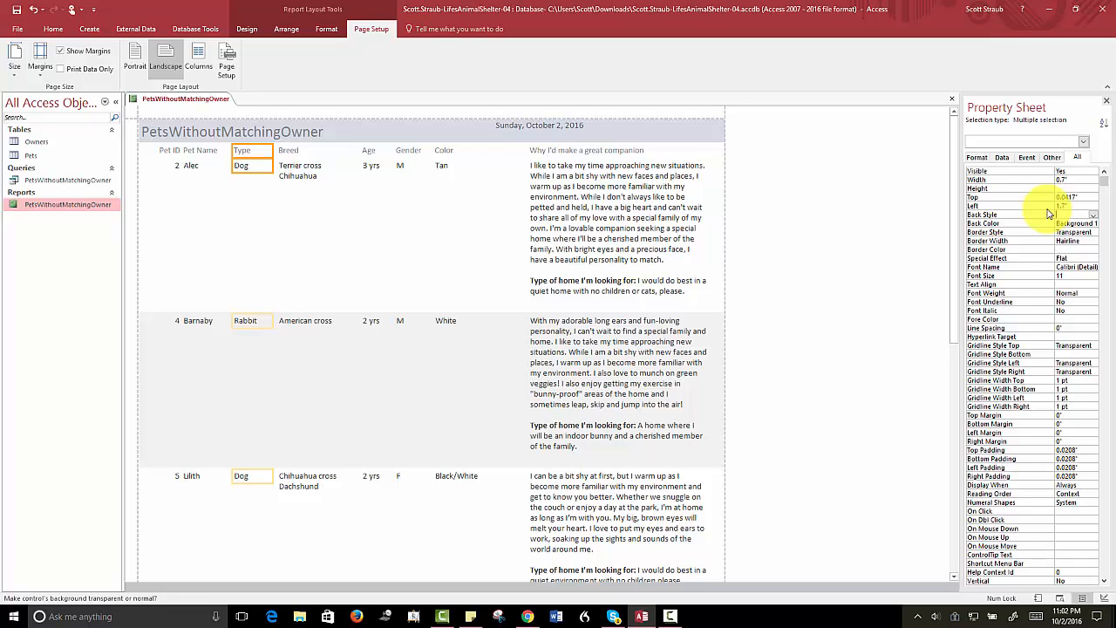
Set the width of the Pet Name heading and its data box to 0.8"
{"action": "left_click", "coordinate": [189, 167]}
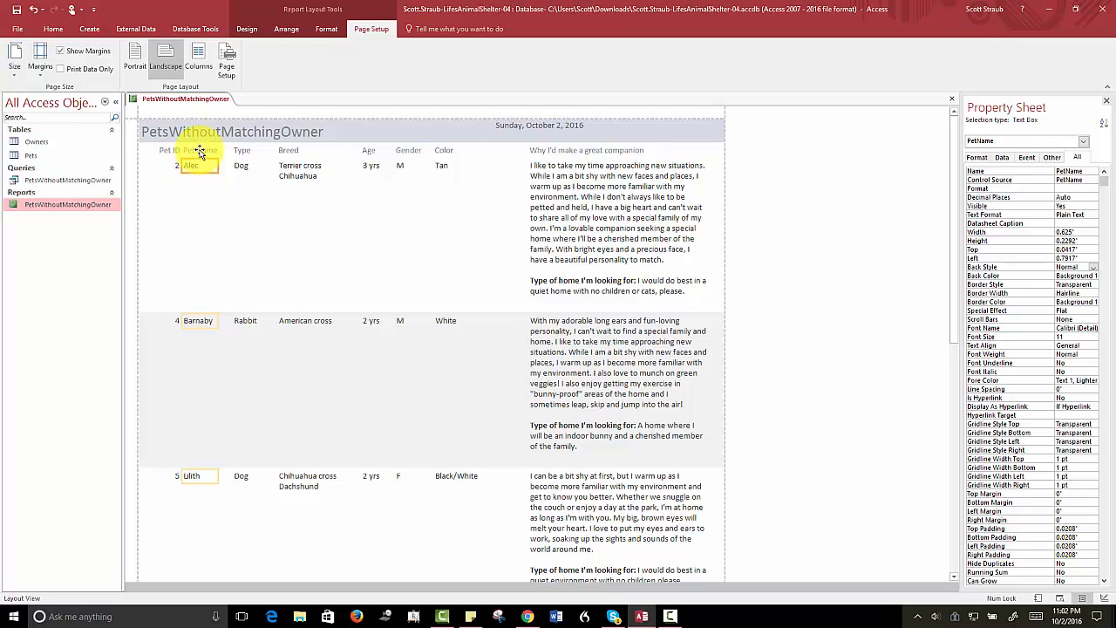
{"action": "left_click", "coordinate": [199, 151], "text": "shift"}
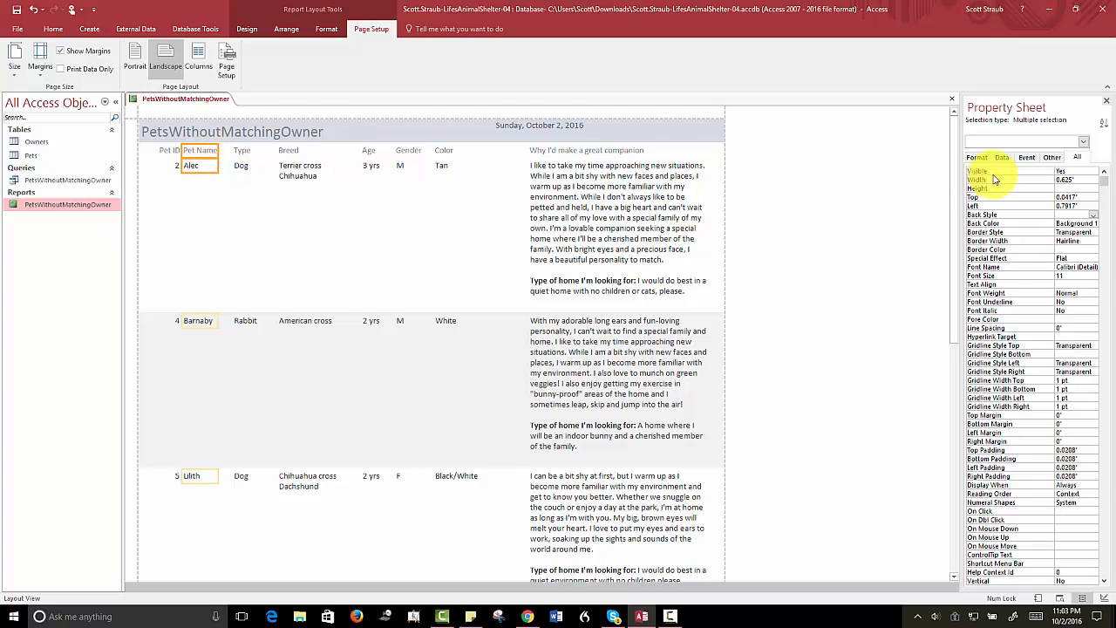
{"action": "left_click", "coordinate": [1066, 180]}
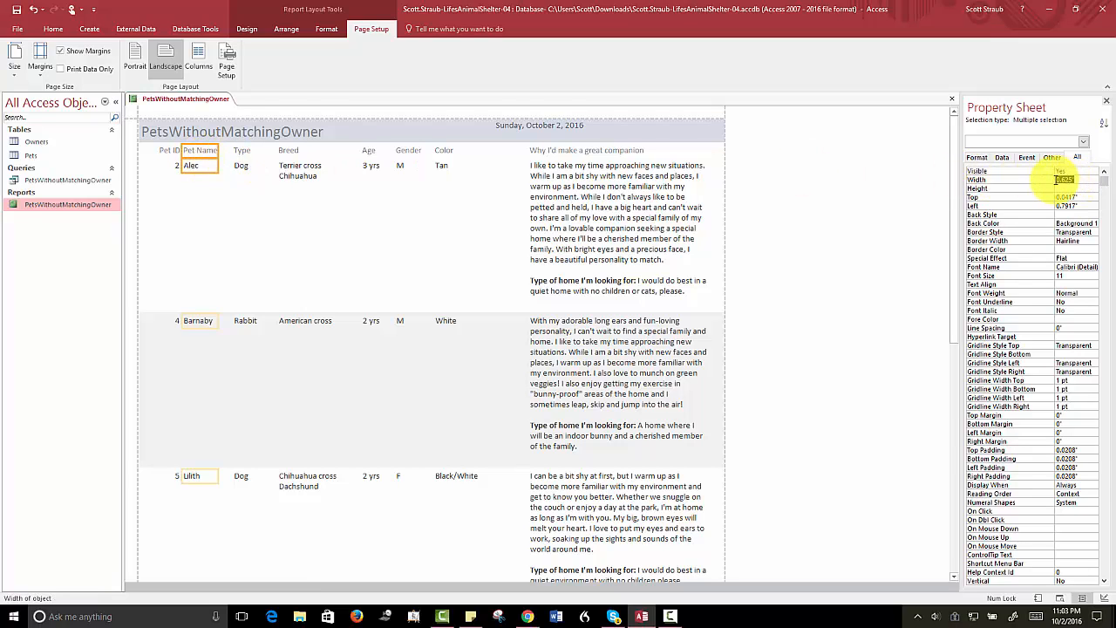
{"action": "type", "text": ".8"}
{"action": "key", "text": "Return"}
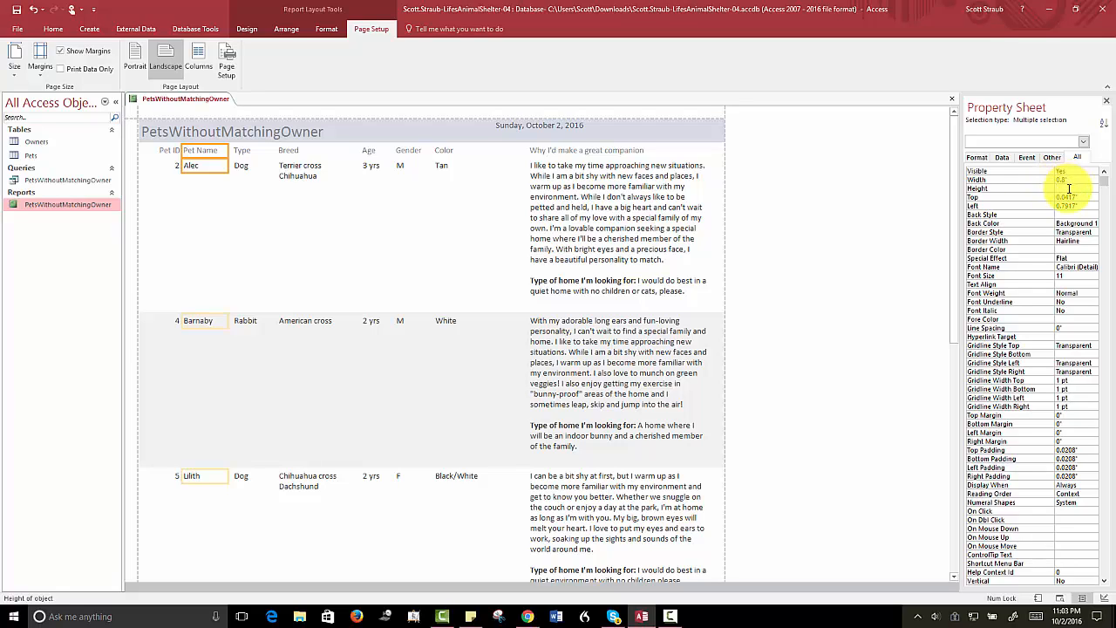
Set the left position of the Pet Name heading and data box to 0.8" and save the report
{"action": "double_click", "coordinate": [1058, 206]}
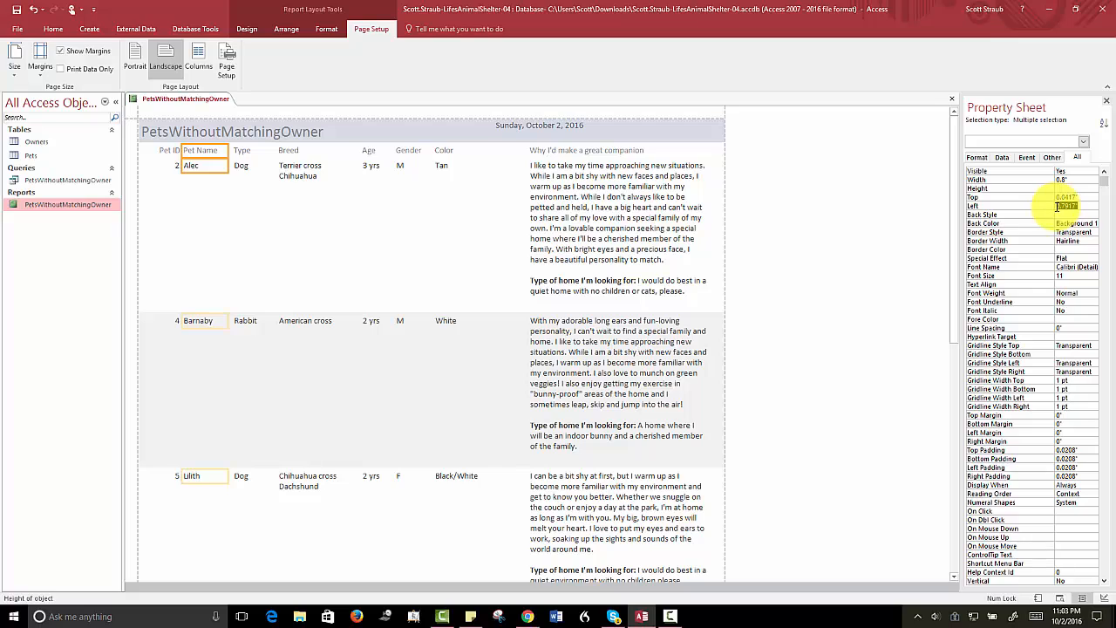
{"action": "key", "text": "Delete"}
{"action": "key", "text": "Return"}
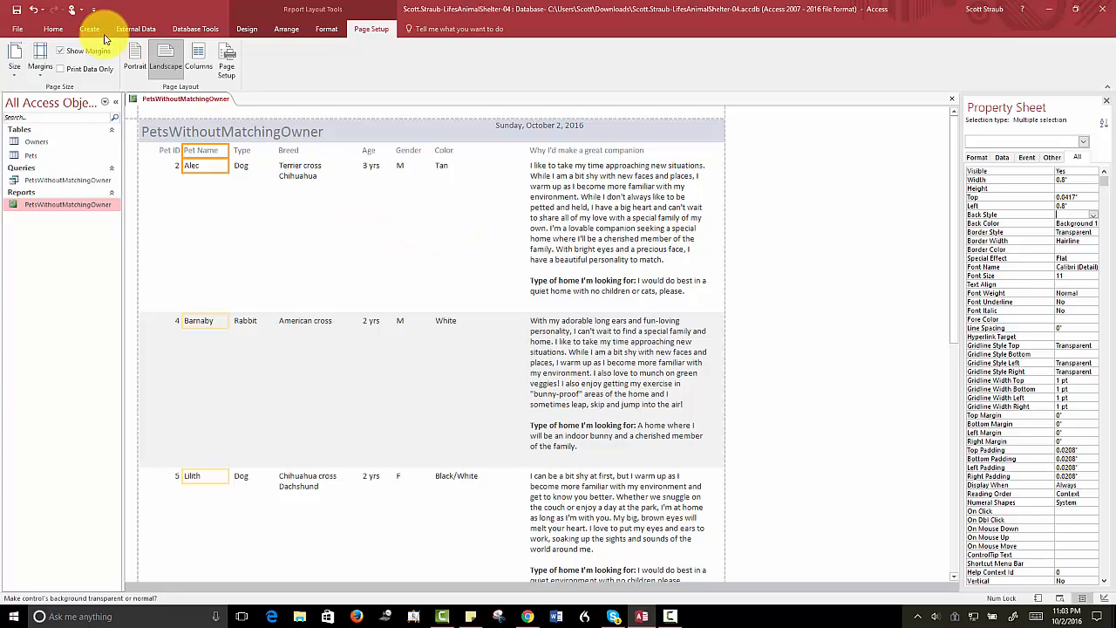
{"action": "left_click", "coordinate": [17, 12]}
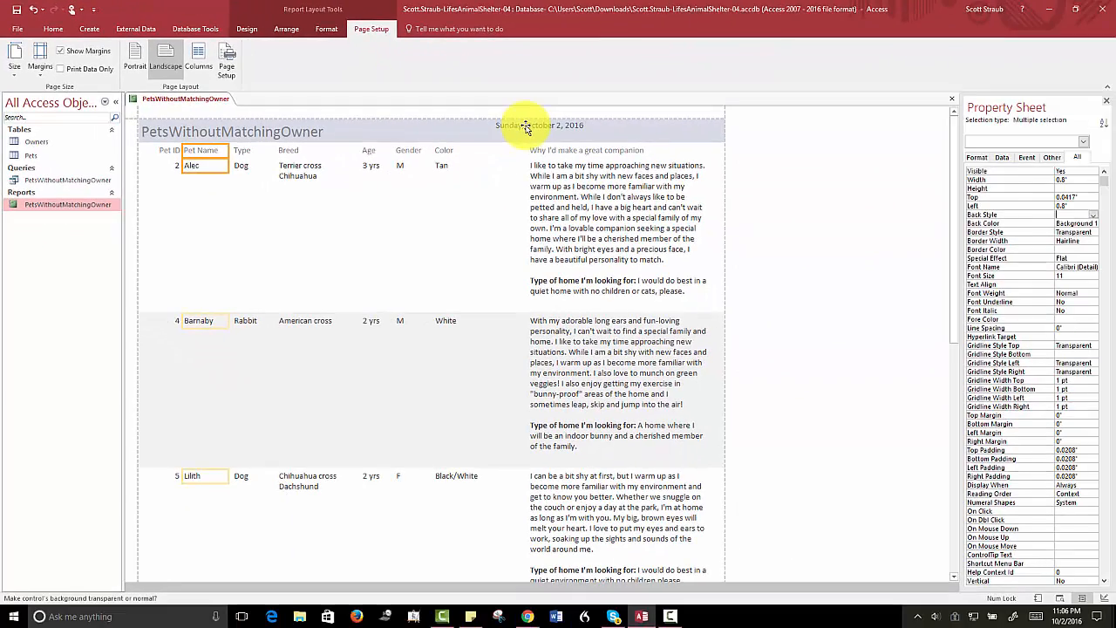
Set the left position of the date box in the report header to 7.4"
{"action": "left_click", "coordinate": [526, 127]}
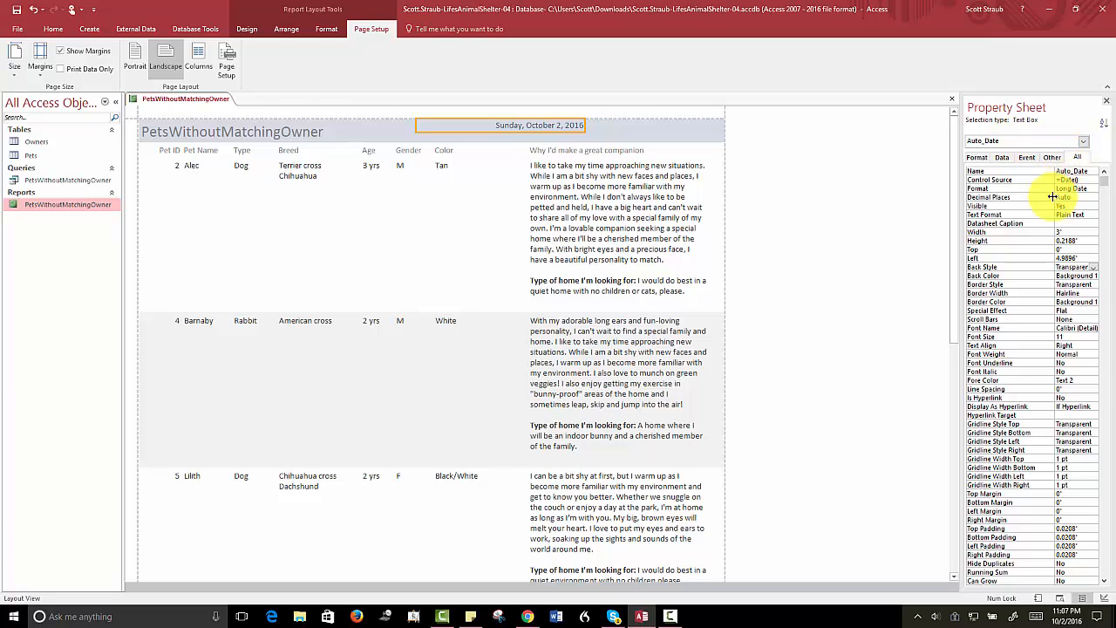
{"action": "double_click", "coordinate": [1082, 258]}
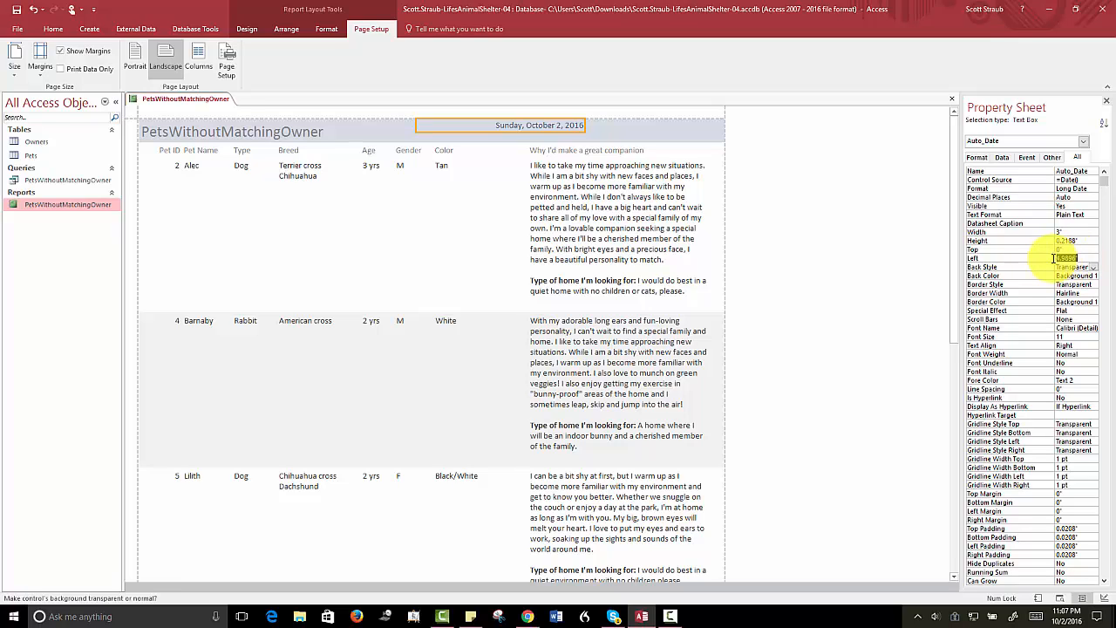
{"action": "key", "text": "Delete"}
{"action": "type", "text": "7."}
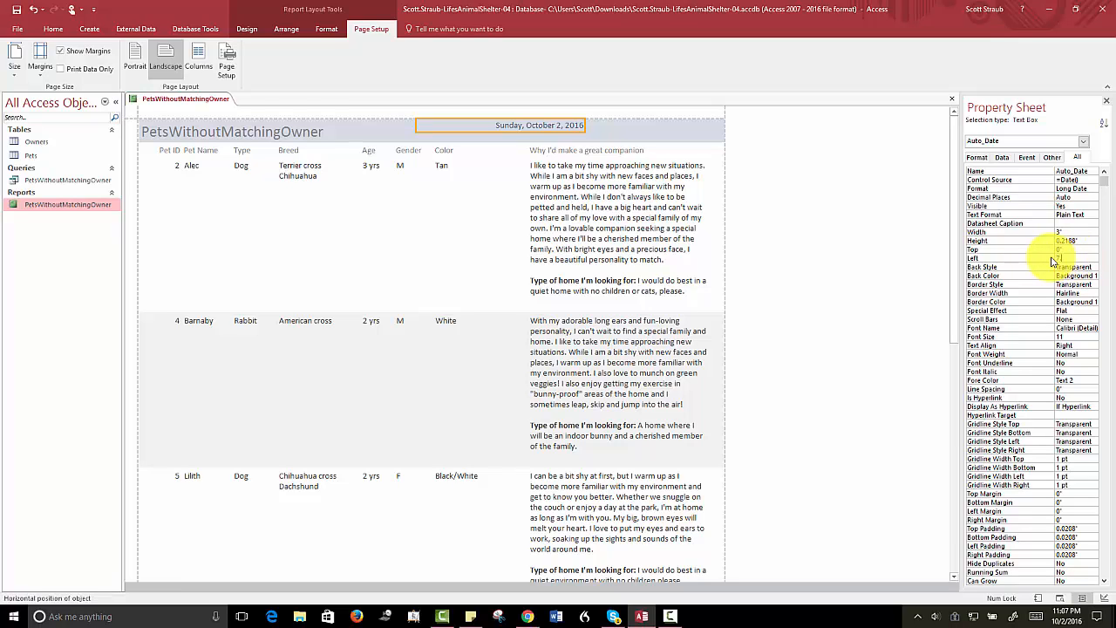
{"action": "type", "text": "4"}
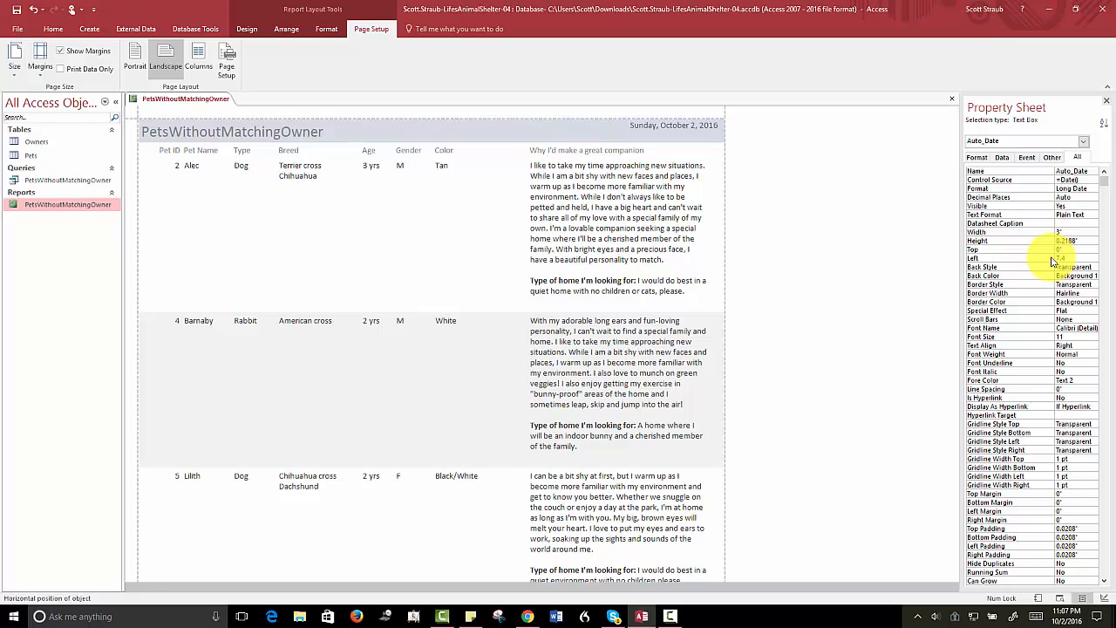
{"action": "key", "text": "Return"}
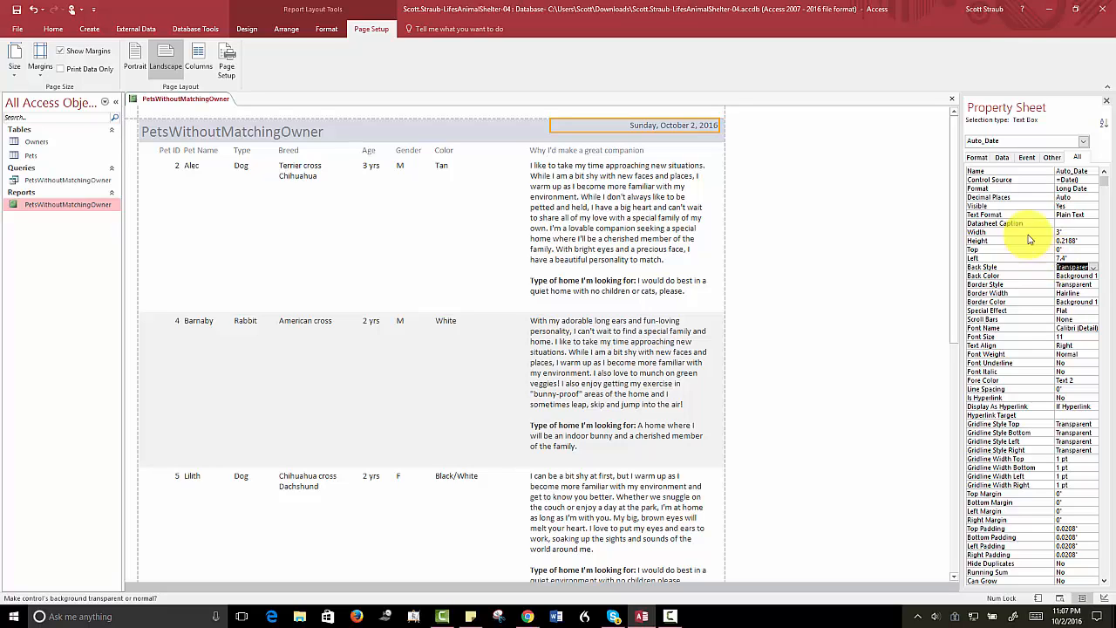
Replace the report's title in the header with "Pets Available for Adoption"
{"action": "left_click", "coordinate": [234, 137]}
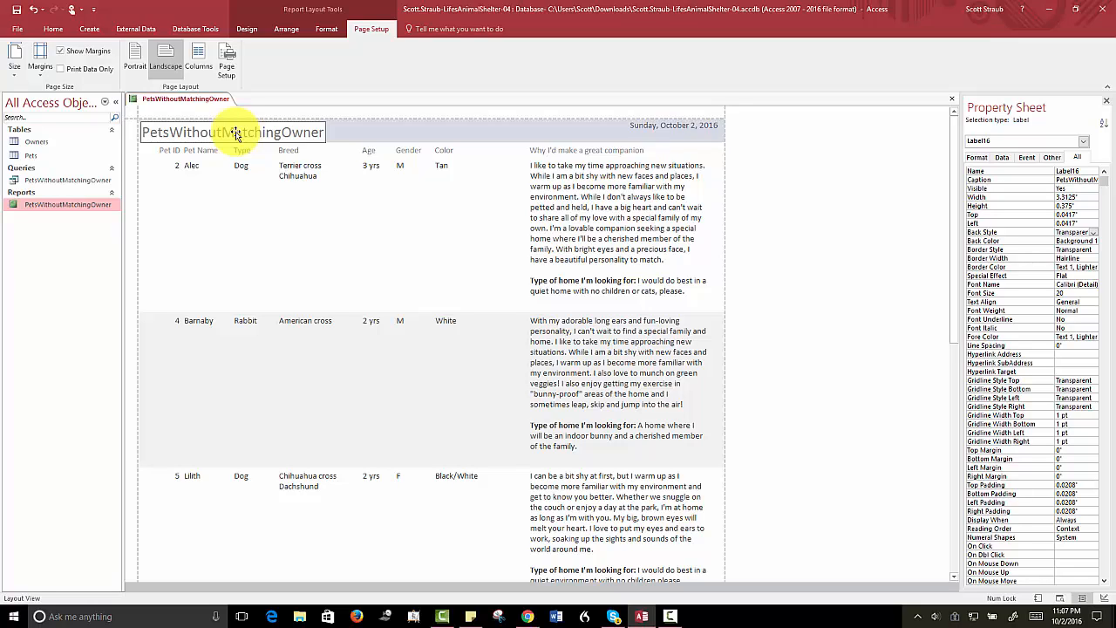
{"action": "left_click_drag", "start_coordinate": [322, 132], "coordinate": [147, 135]}
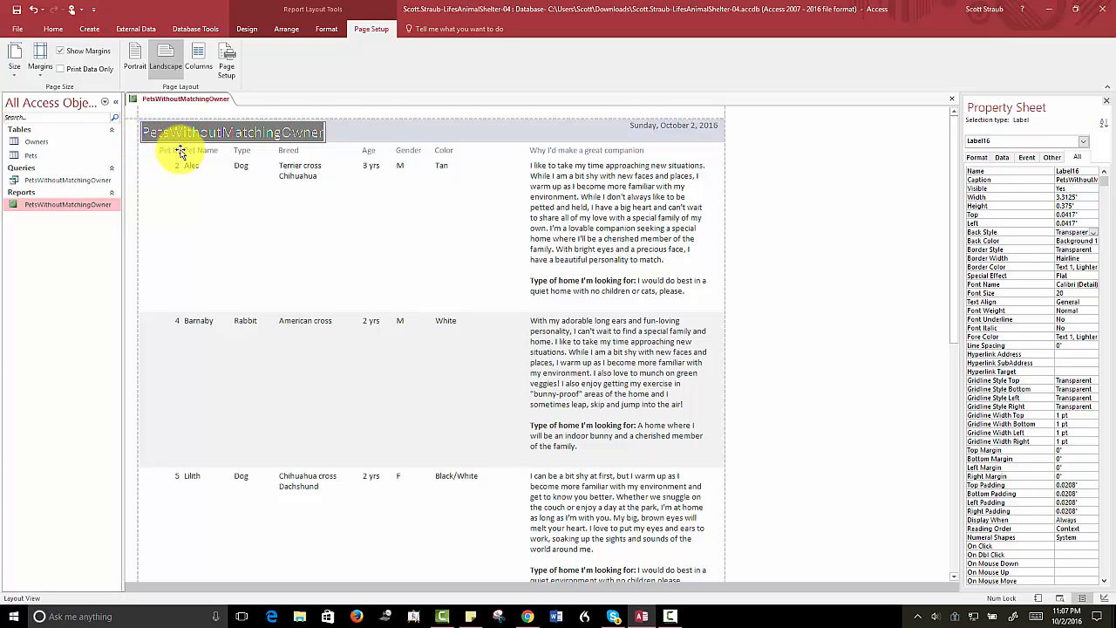
{"action": "type", "text": "Pets"}
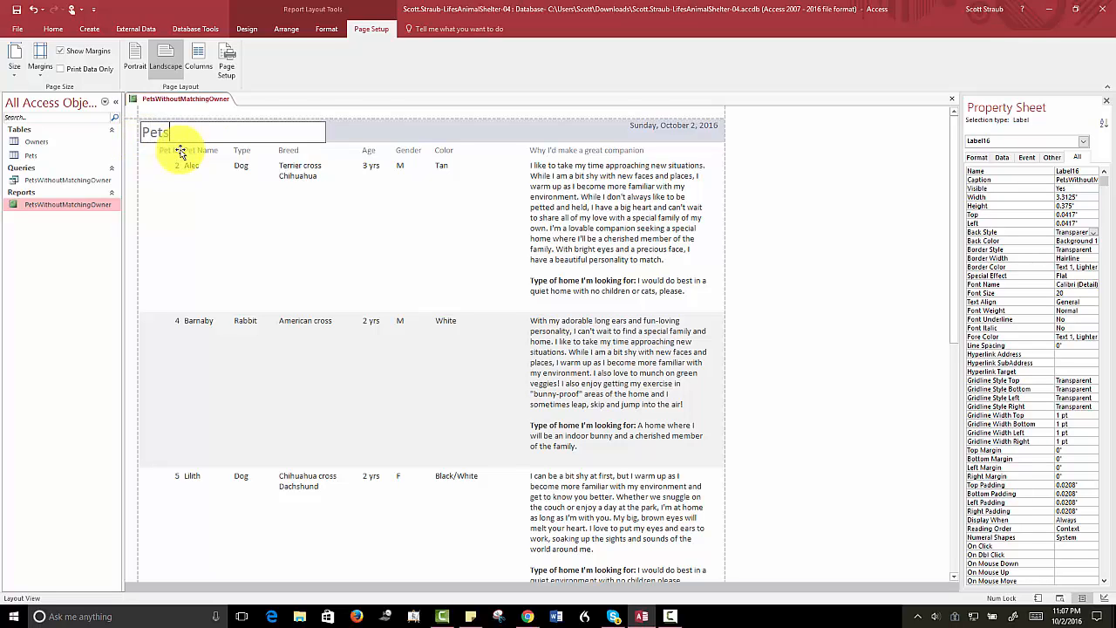
{"action": "type", "text": " Available for Adoption"}
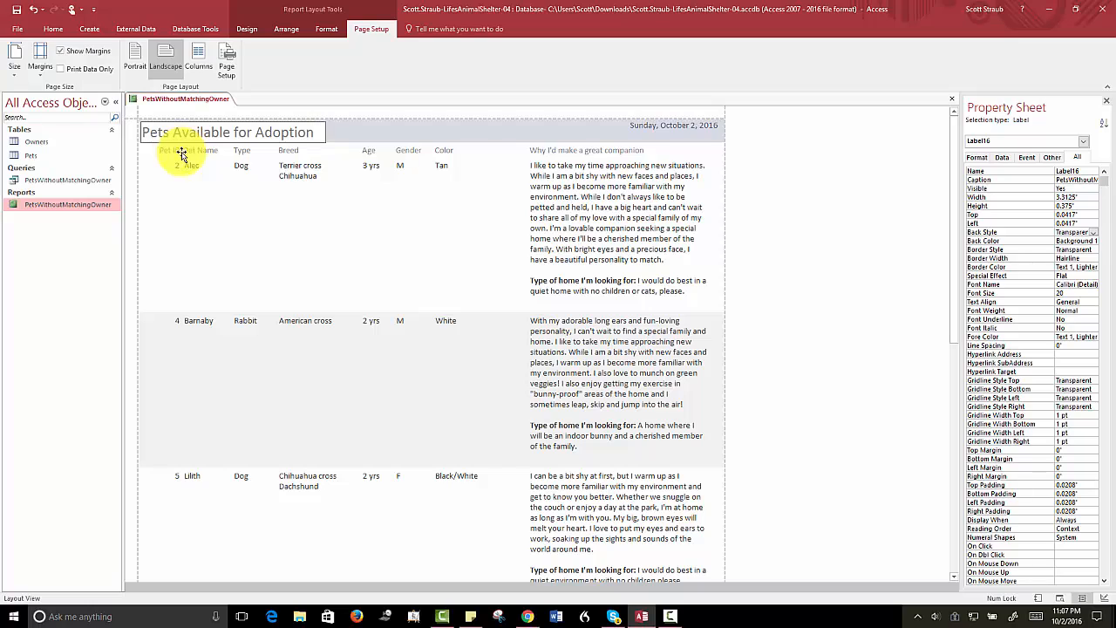
{"action": "left_click", "coordinate": [293, 237]}
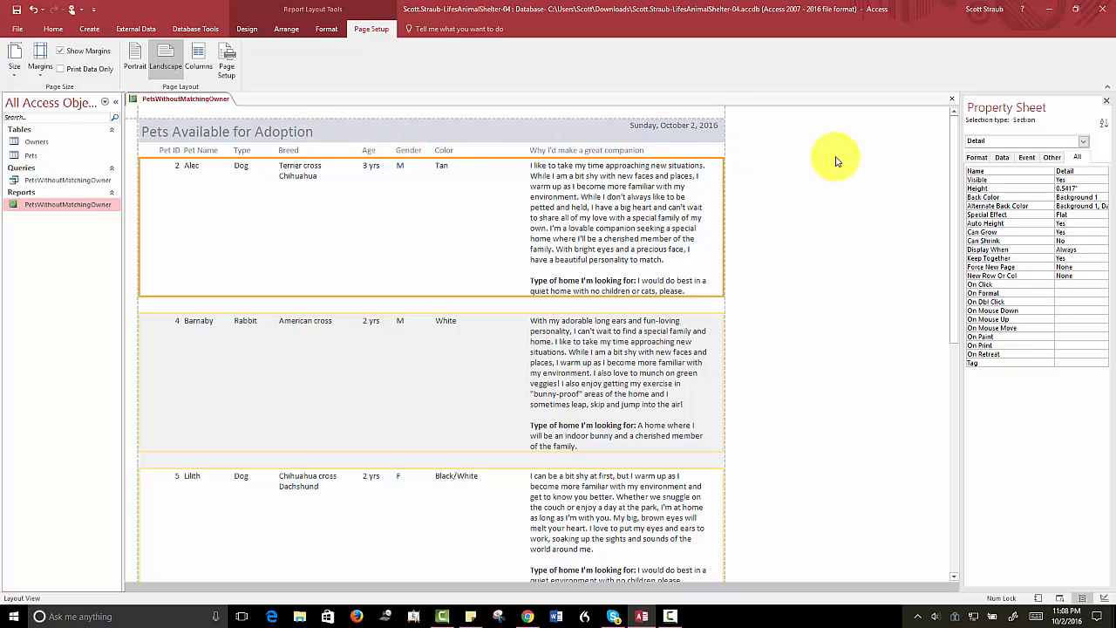
Set the left position of the page number box in the report footer to 9" and close its property sheet
{"action": "left_click_drag", "start_coordinate": [955, 157], "coordinate": [947, 531]}
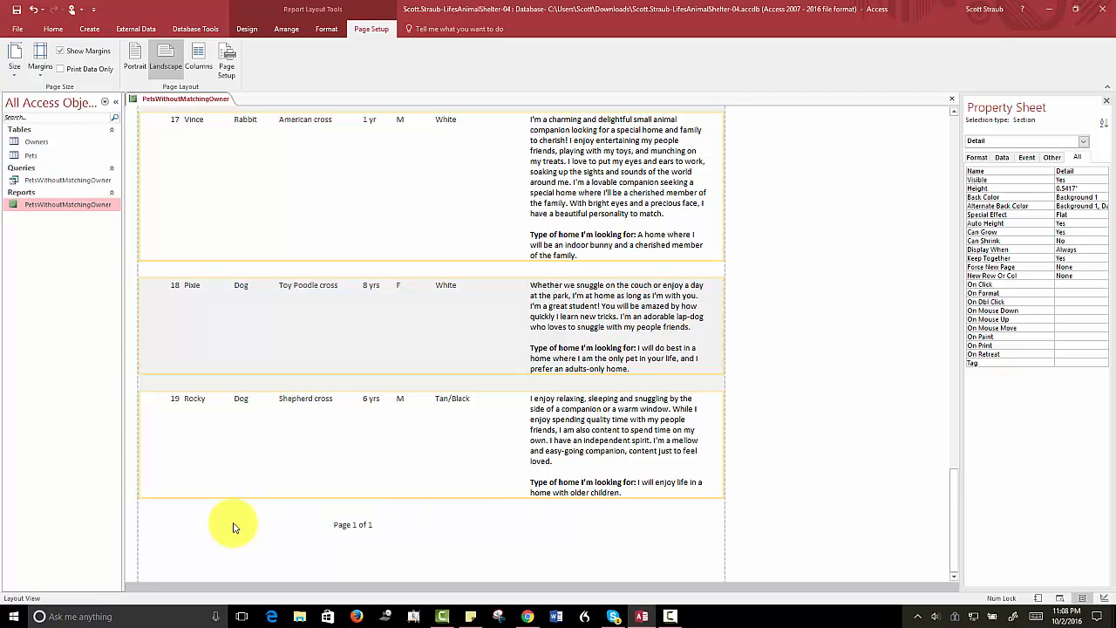
{"action": "left_click", "coordinate": [353, 527]}
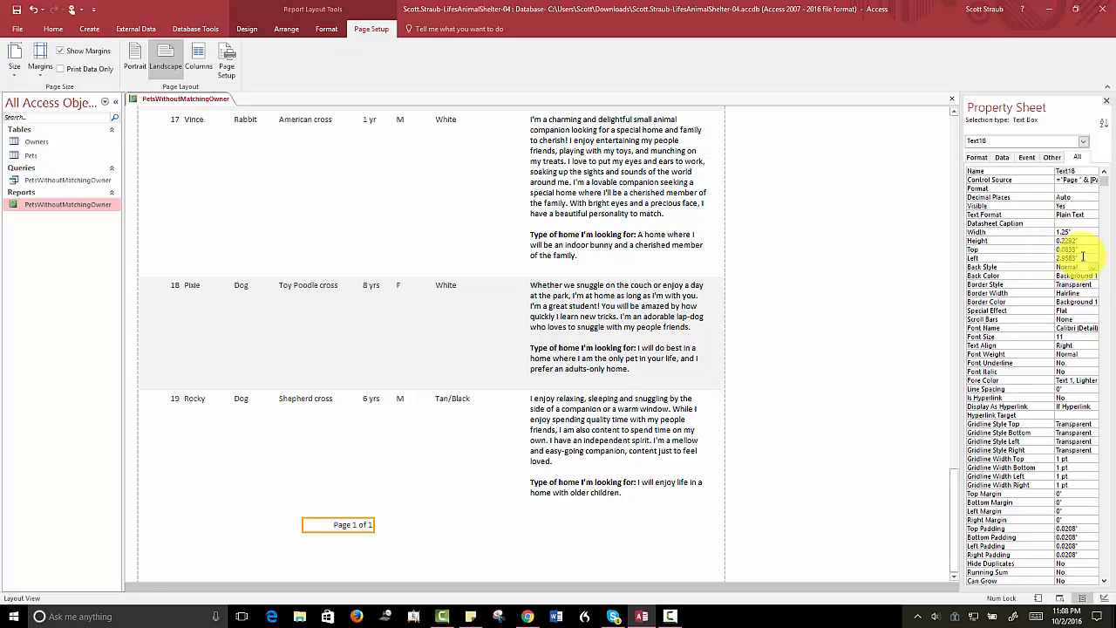
{"action": "left_click_drag", "start_coordinate": [1084, 257], "coordinate": [1045, 257]}
{"action": "key", "text": "BackSpace"}
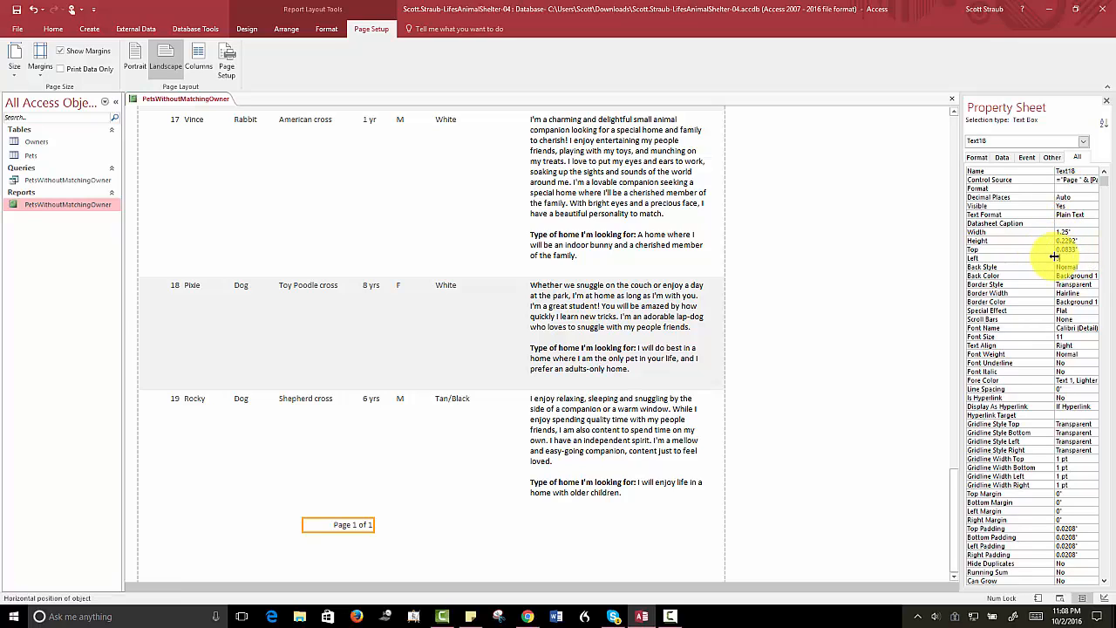
{"action": "key", "text": "Return"}
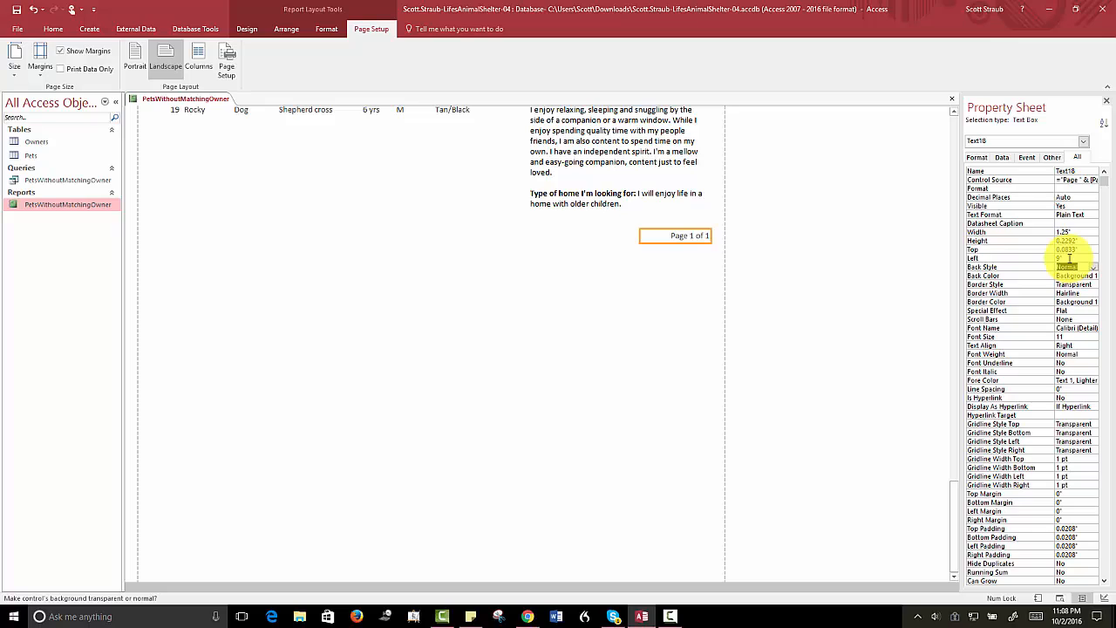
{"action": "key", "text": "F4"}
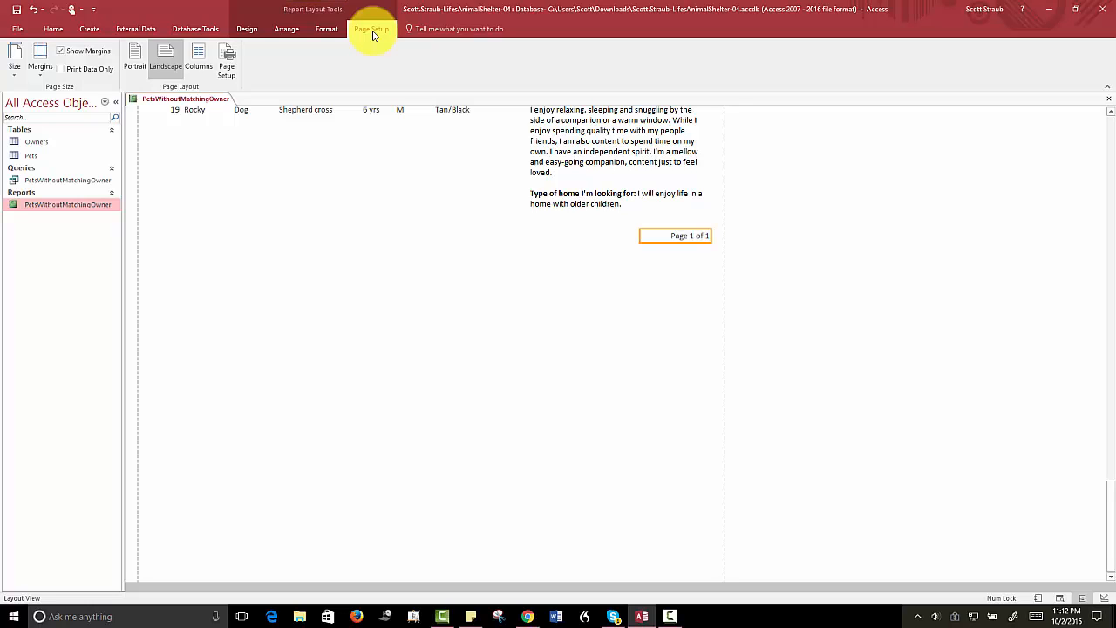
Group the report on Type and sort the records within each group by ID from smallest to largest
{"action": "left_click", "coordinate": [245, 31]}
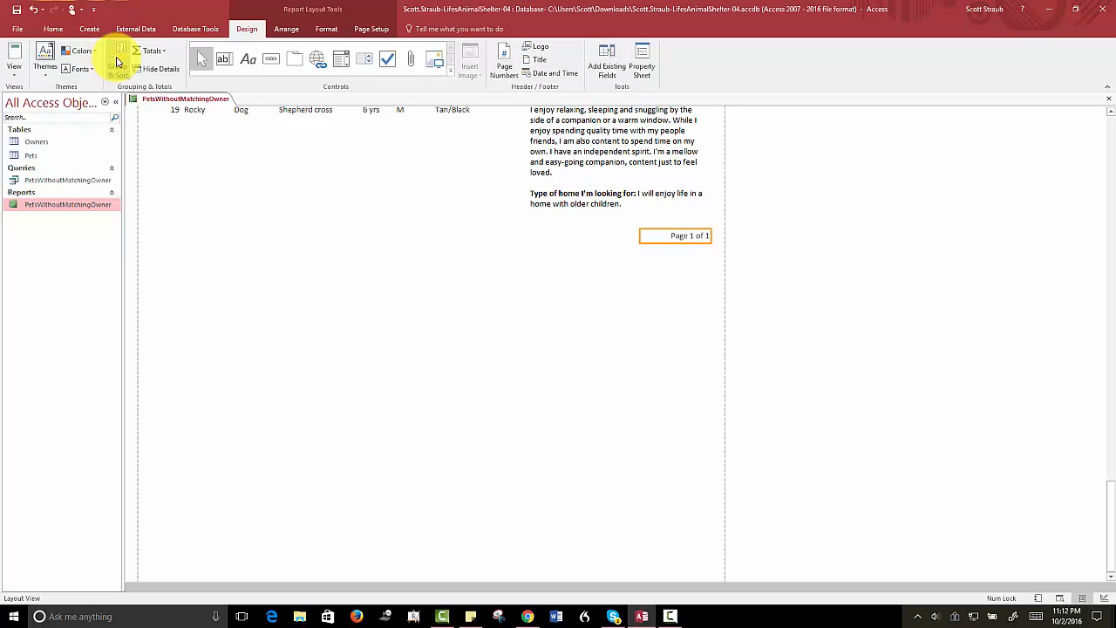
{"action": "left_click", "coordinate": [117, 62]}
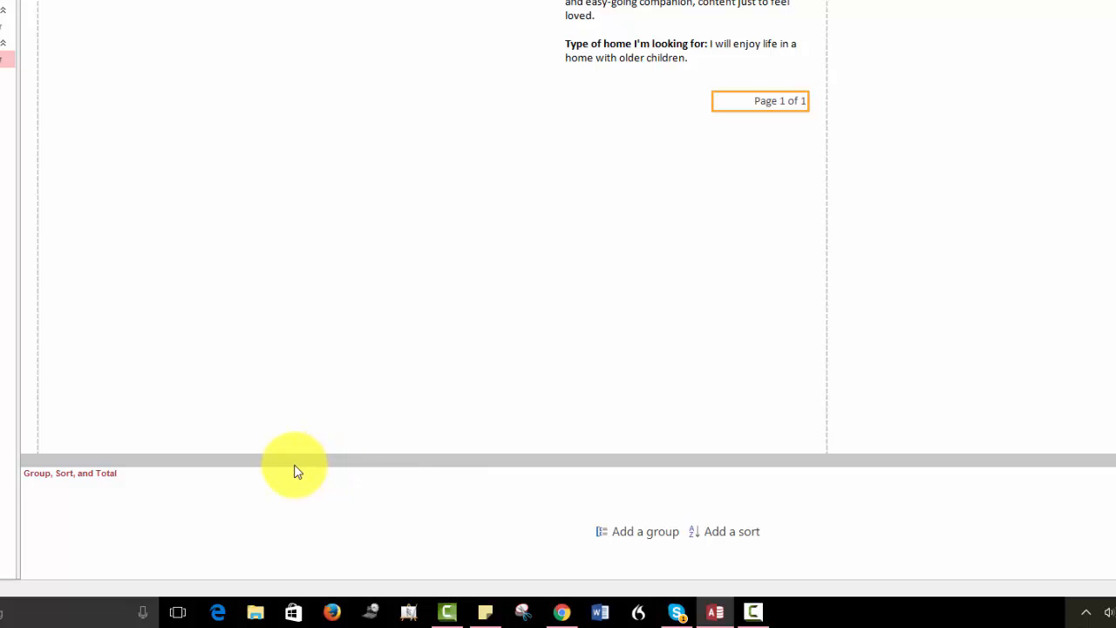
{"action": "left_click", "coordinate": [641, 534]}
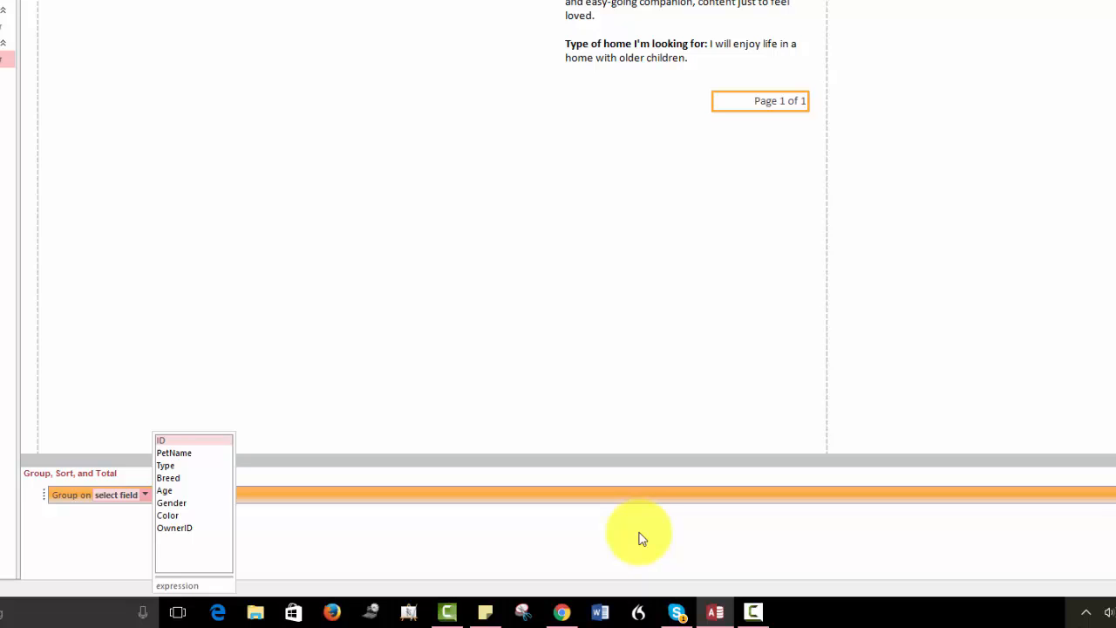
{"action": "left_click", "coordinate": [167, 465]}
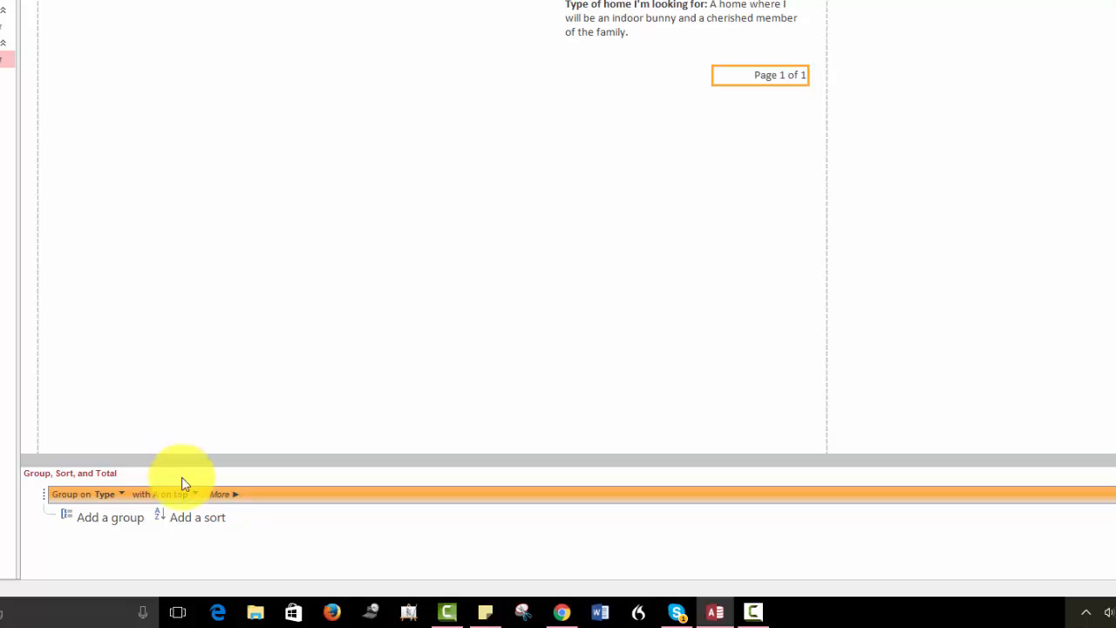
{"action": "left_click", "coordinate": [198, 517]}
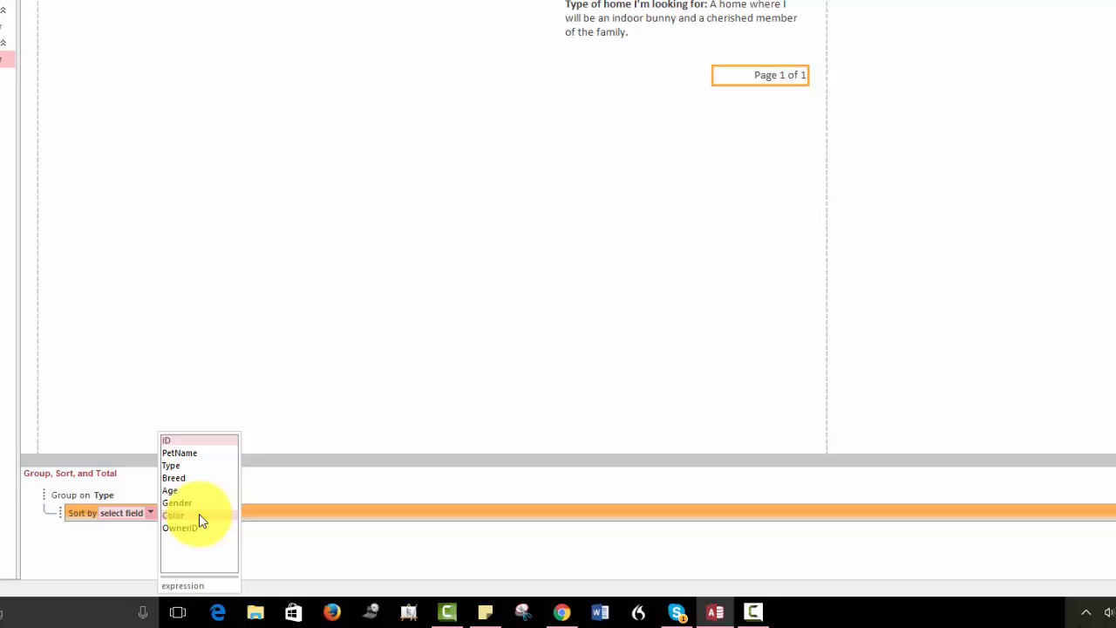
{"action": "left_click", "coordinate": [178, 440]}
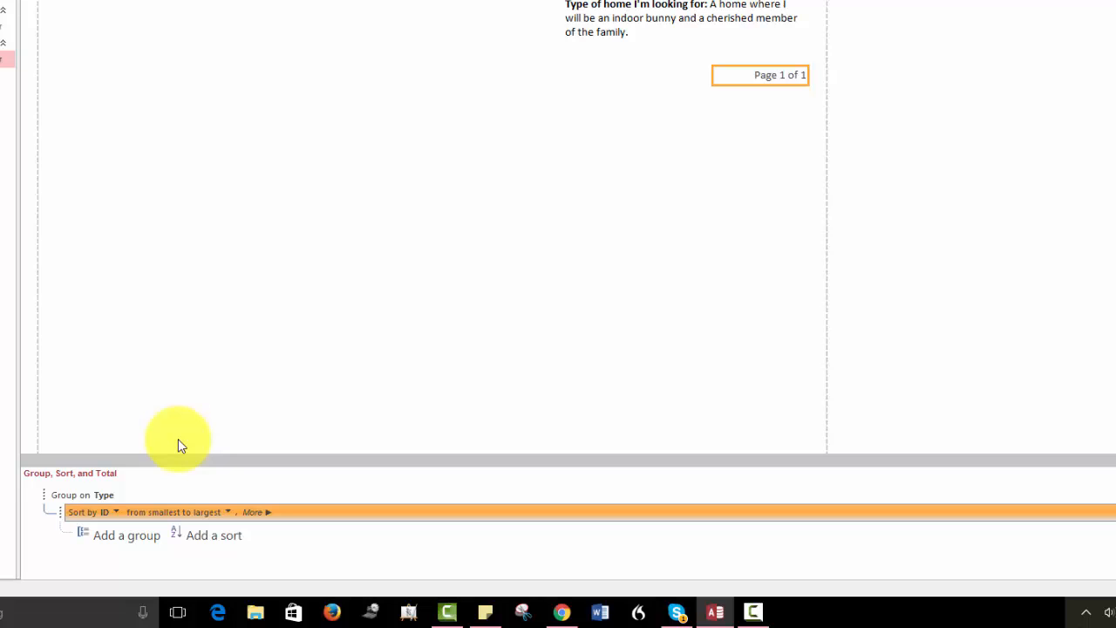
Set the ID sort level to keep header and first record together on one page, and close the grouping pane
{"action": "left_click", "coordinate": [254, 513]}
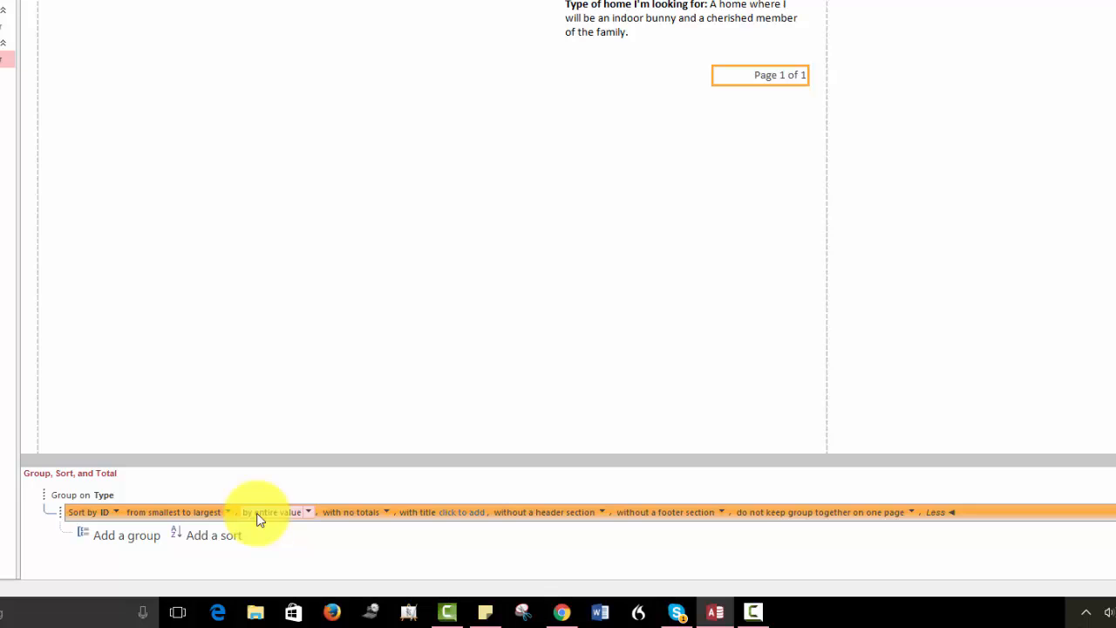
{"action": "left_click", "coordinate": [911, 513]}
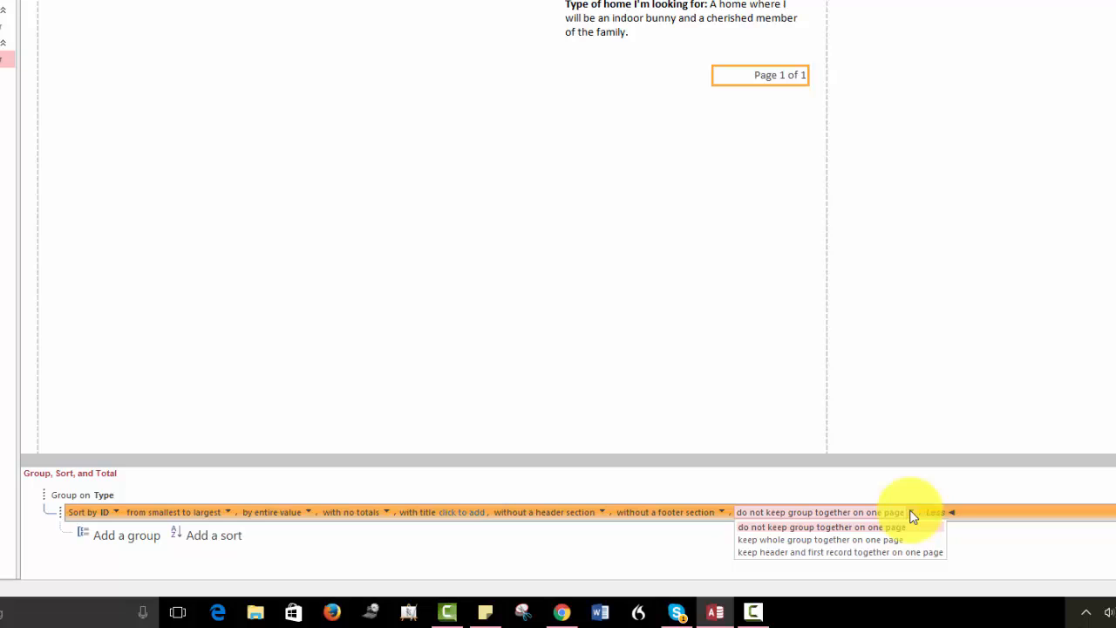
{"action": "left_click", "coordinate": [796, 552]}
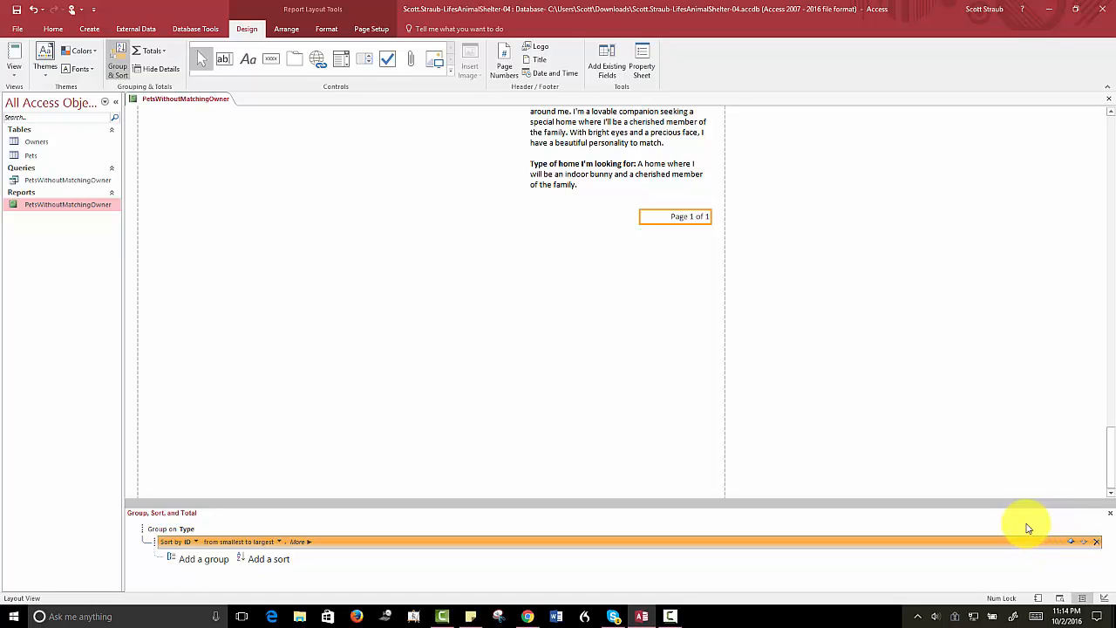
{"action": "left_click", "coordinate": [1111, 517]}
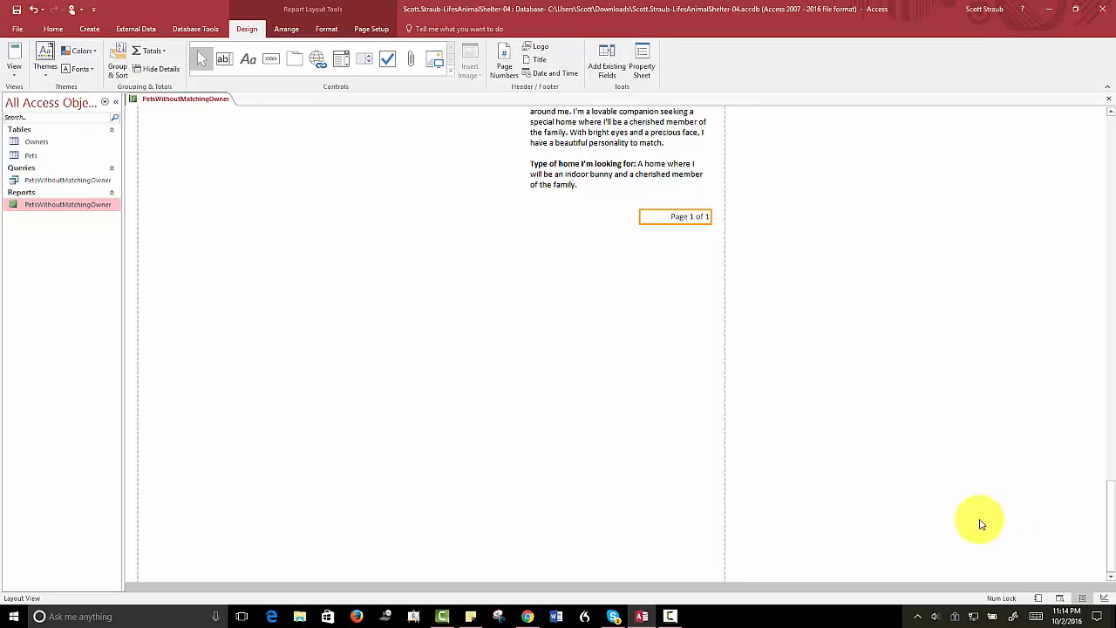
Create a conditional formatting rule for the Gender data with the condition field value equal to M
{"action": "scroll", "coordinate": [556, 369], "scroll_direction": "up", "scroll_amount": 2}
{"action": "scroll", "coordinate": [555, 365], "scroll_direction": "up", "scroll_amount": 10}
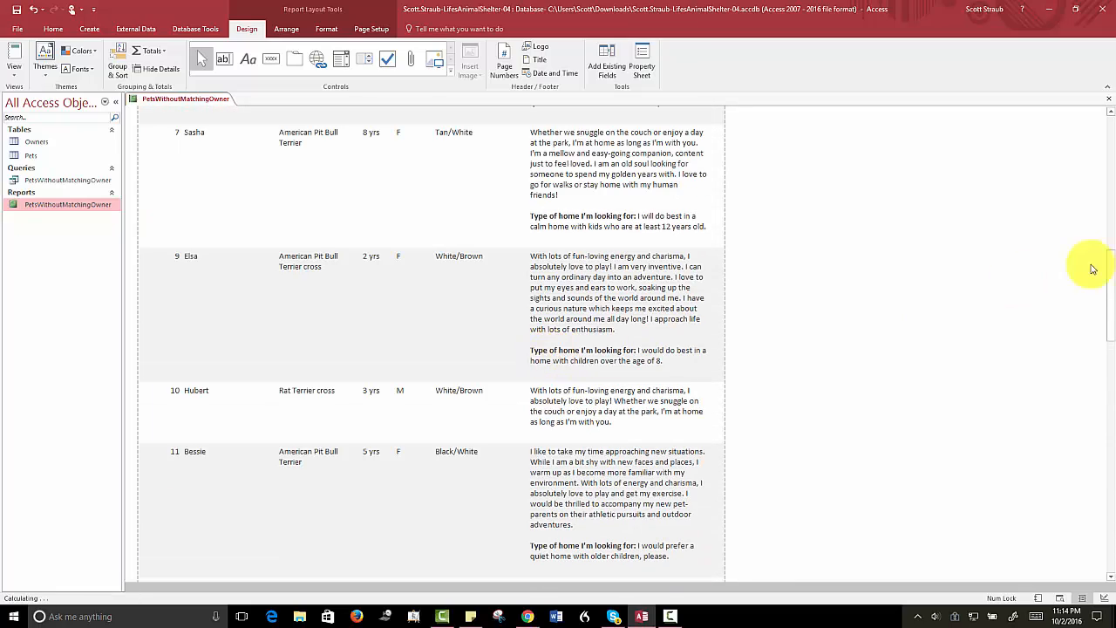
{"action": "left_click_drag", "start_coordinate": [1108, 279], "coordinate": [1099, 529]}
{"action": "left_click_drag", "start_coordinate": [1101, 456], "coordinate": [1113, 139]}
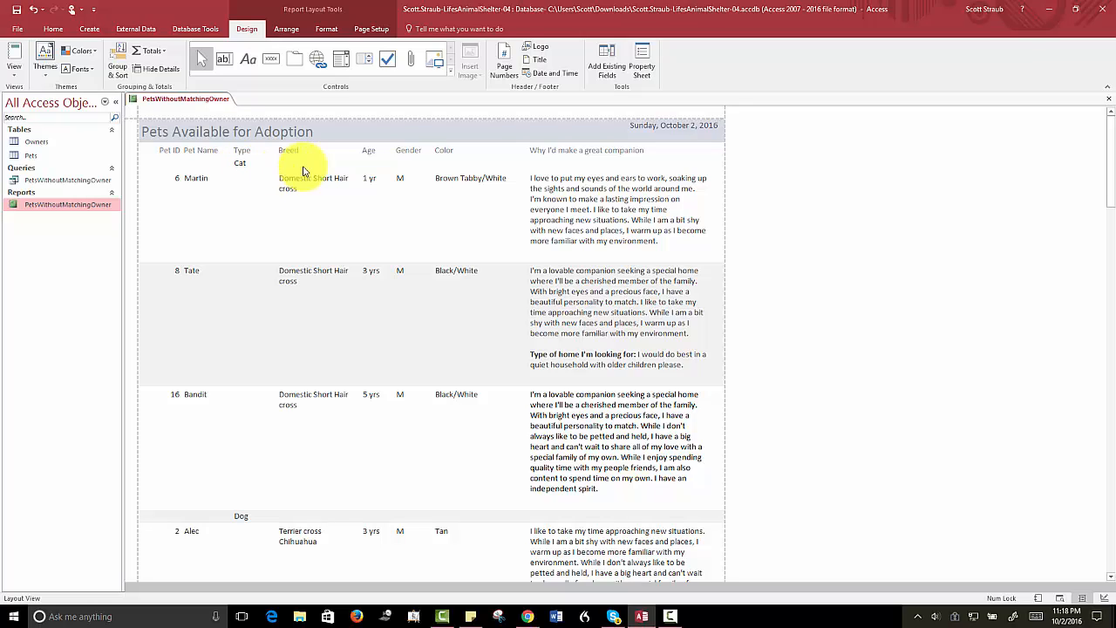
{"action": "left_click", "coordinate": [407, 179]}
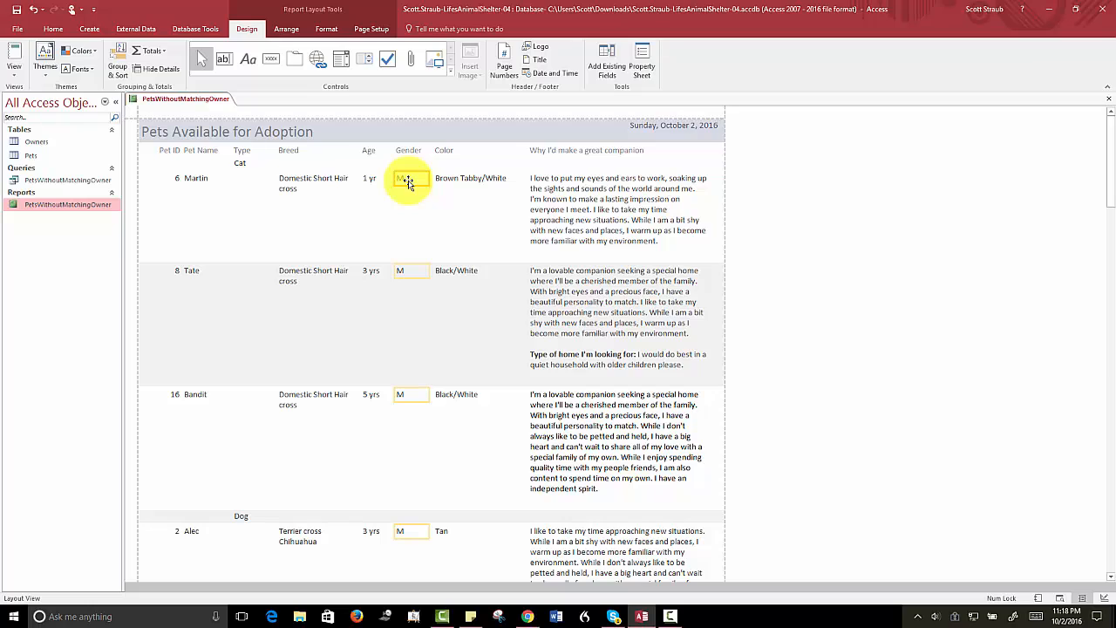
{"action": "left_click", "coordinate": [327, 30]}
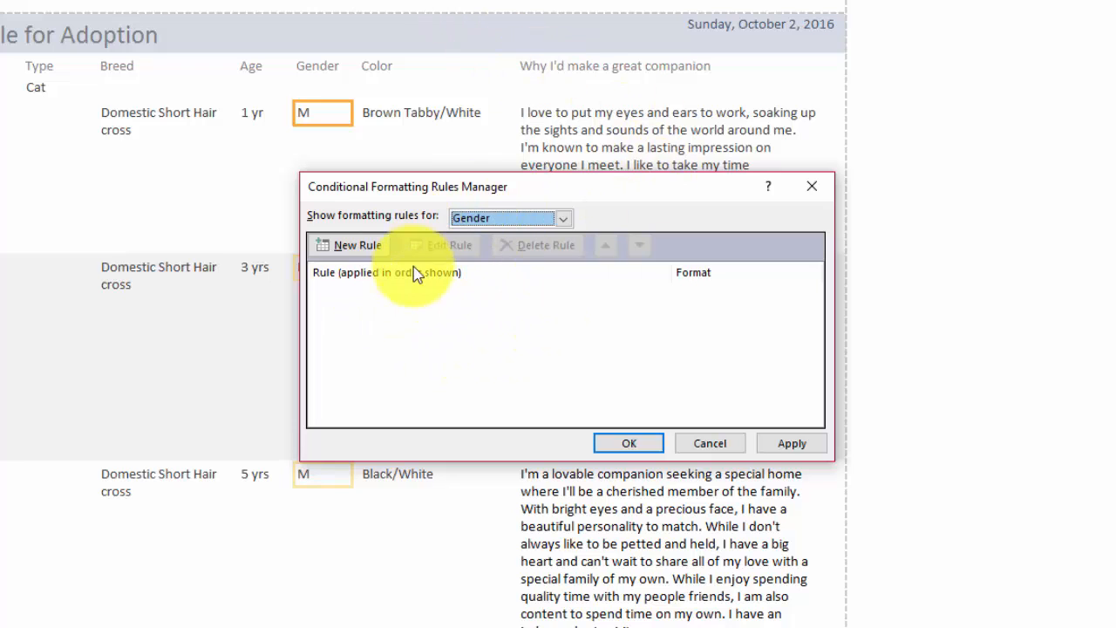
{"action": "left_click", "coordinate": [353, 245]}
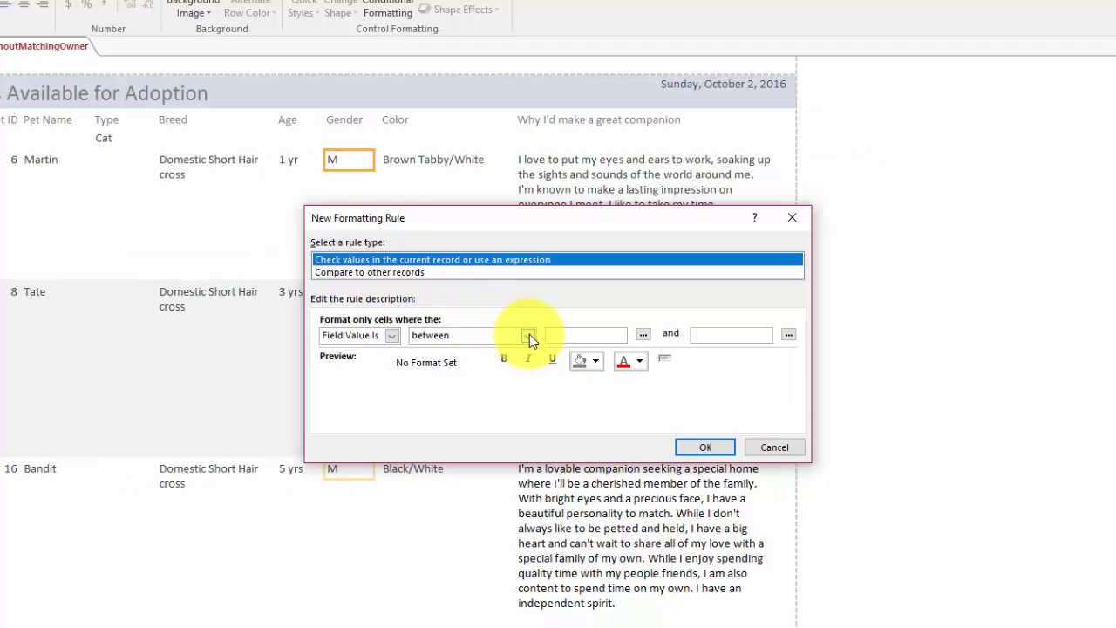
{"action": "left_click", "coordinate": [532, 318]}
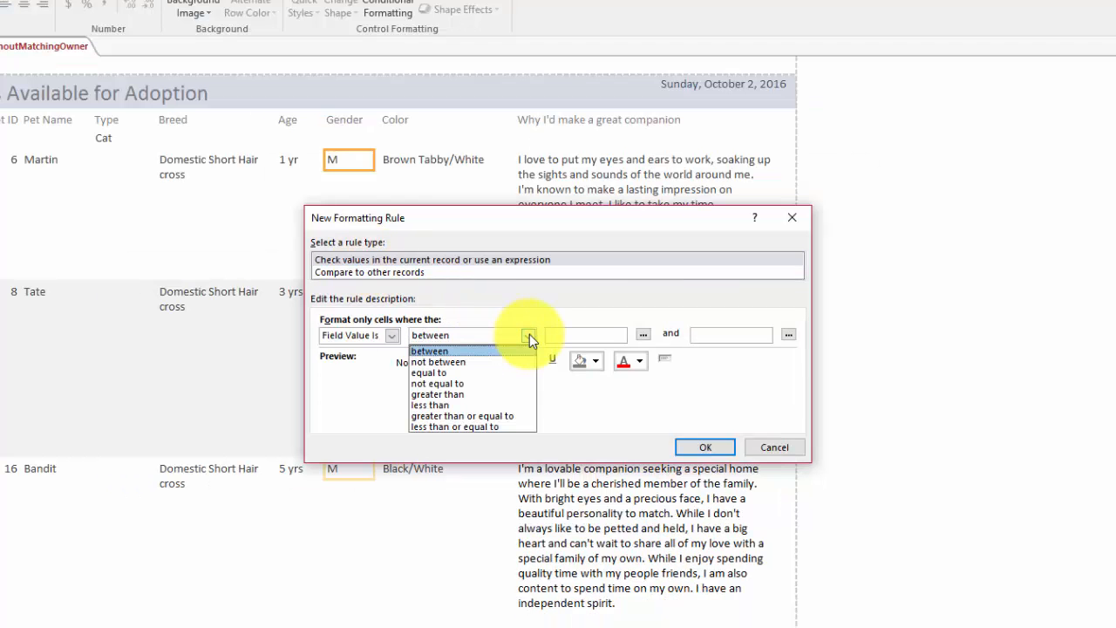
{"action": "left_click", "coordinate": [452, 371]}
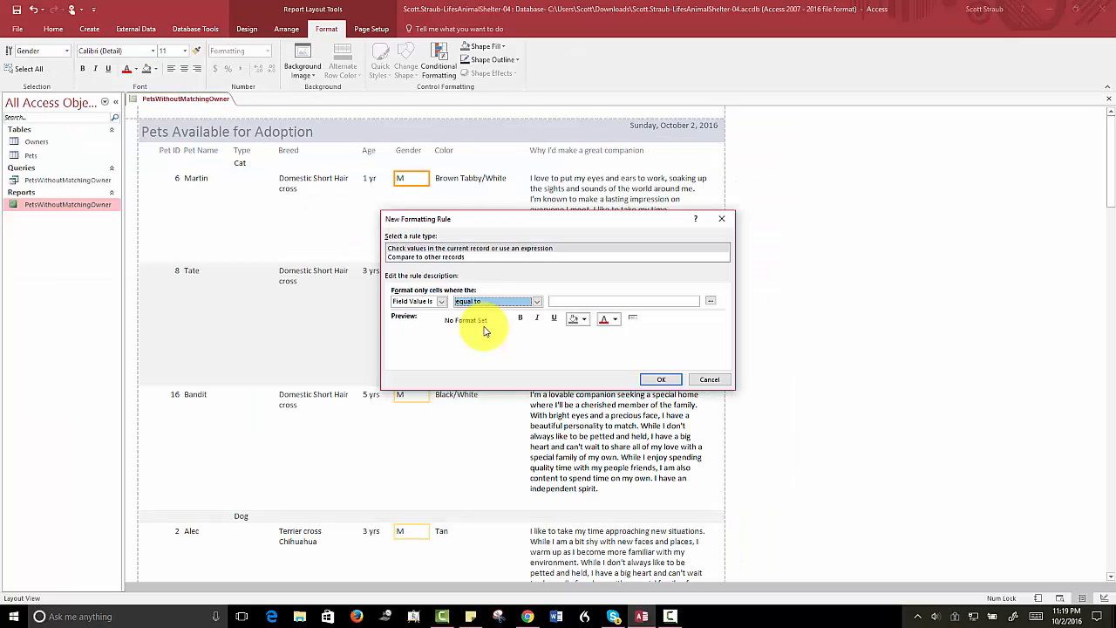
{"action": "left_click", "coordinate": [573, 301]}
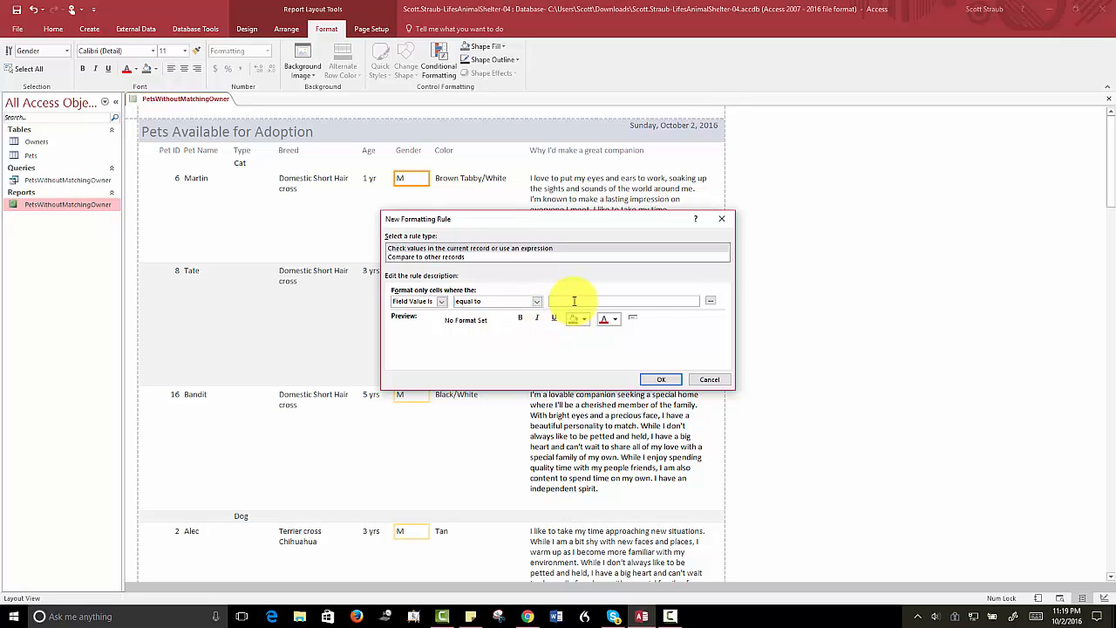
{"action": "type", "text": "M"}
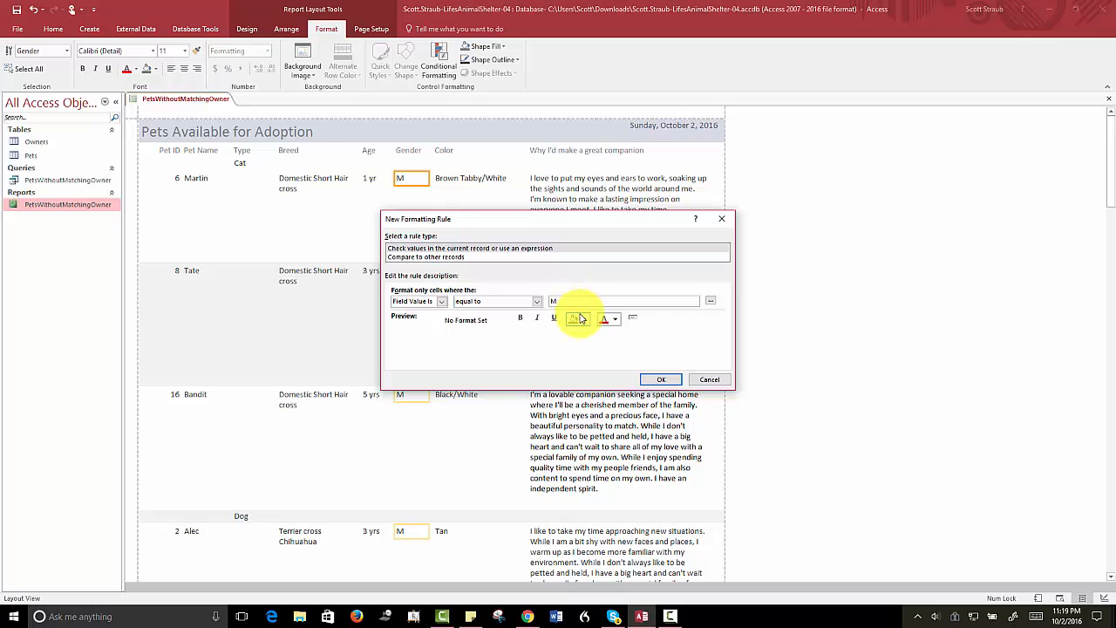
Give the Gender rule a bold, dark blue font, apply it to the report and save the report
{"action": "left_click", "coordinate": [521, 319]}
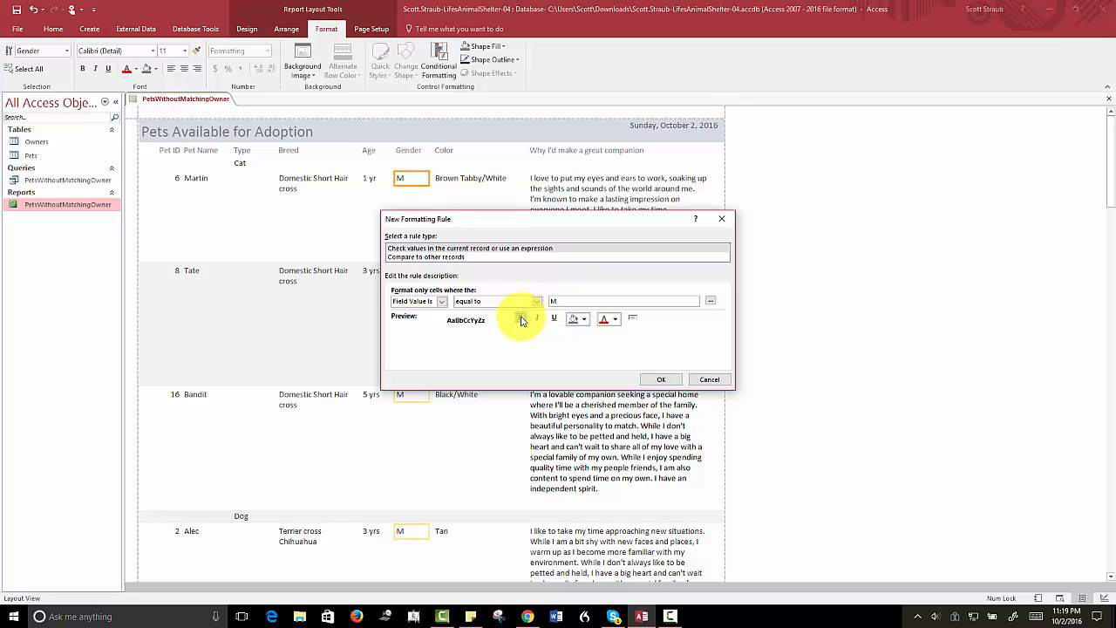
{"action": "left_click", "coordinate": [615, 320]}
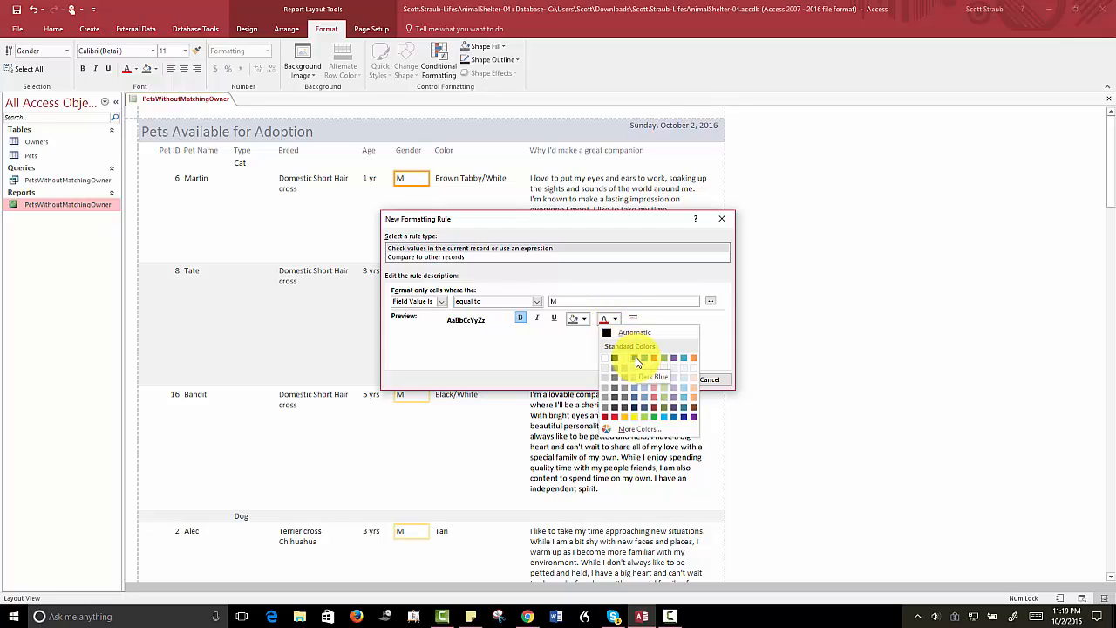
{"action": "left_click", "coordinate": [635, 359]}
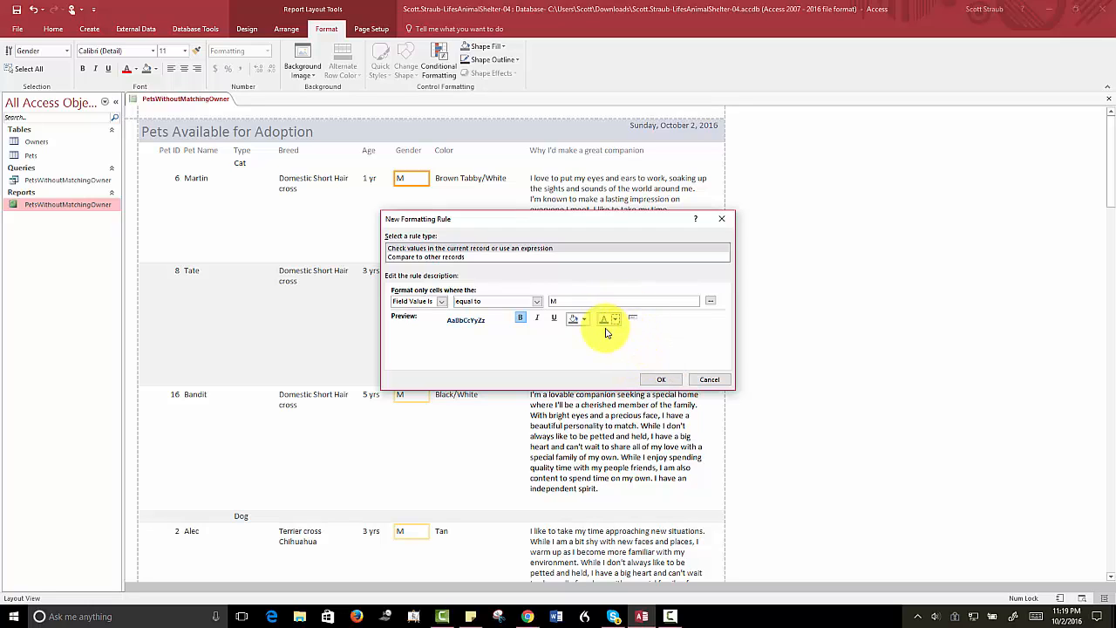
{"action": "left_click", "coordinate": [661, 380]}
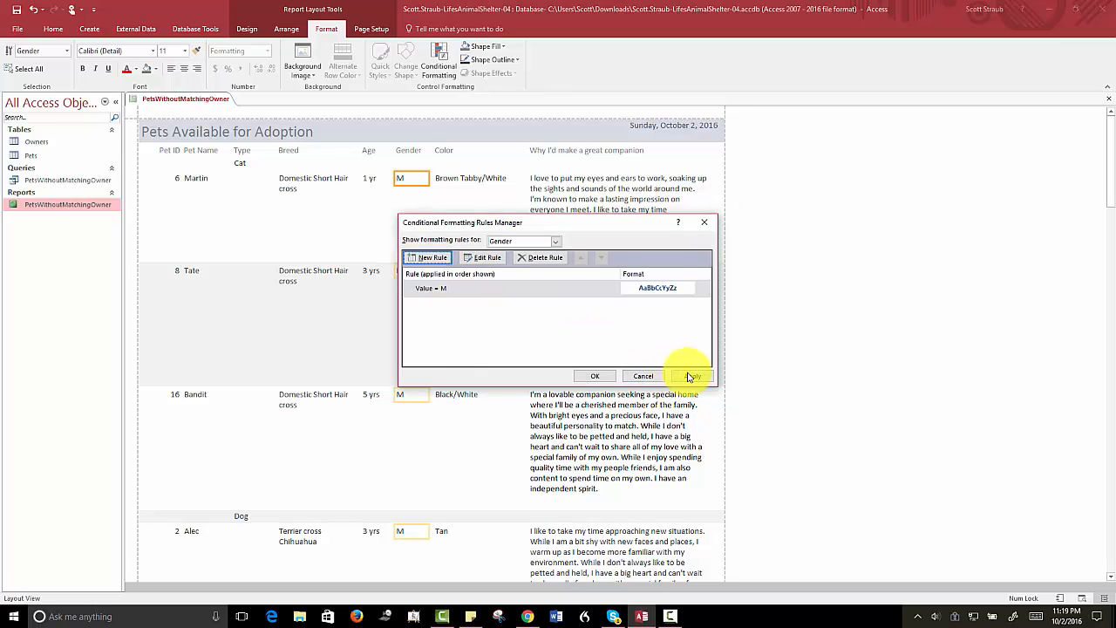
{"action": "left_click", "coordinate": [692, 376]}
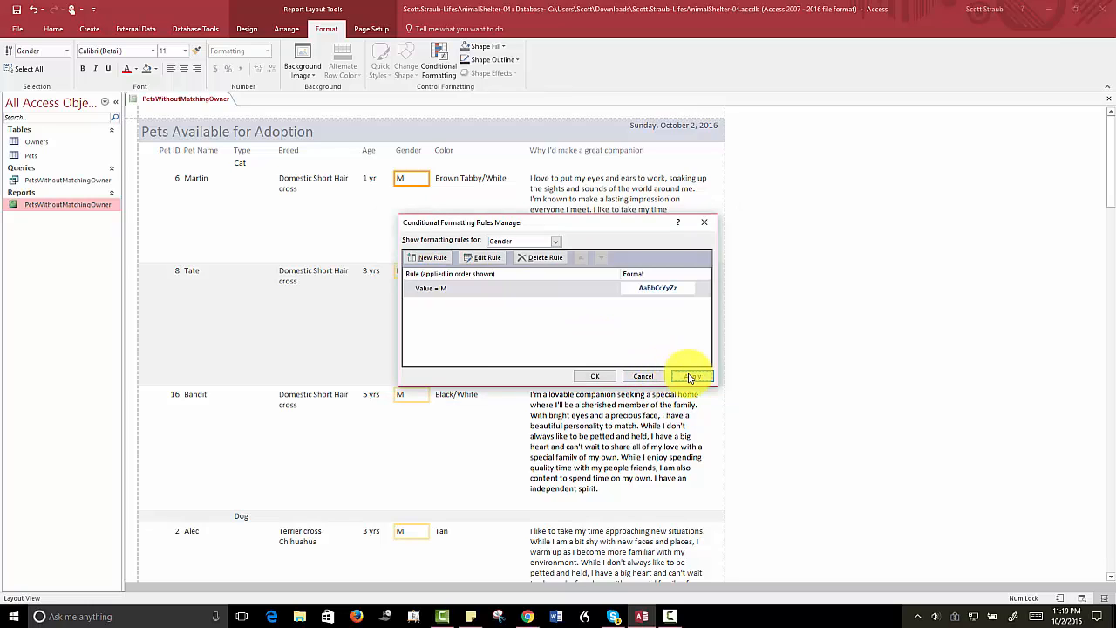
{"action": "left_click", "coordinate": [593, 376]}
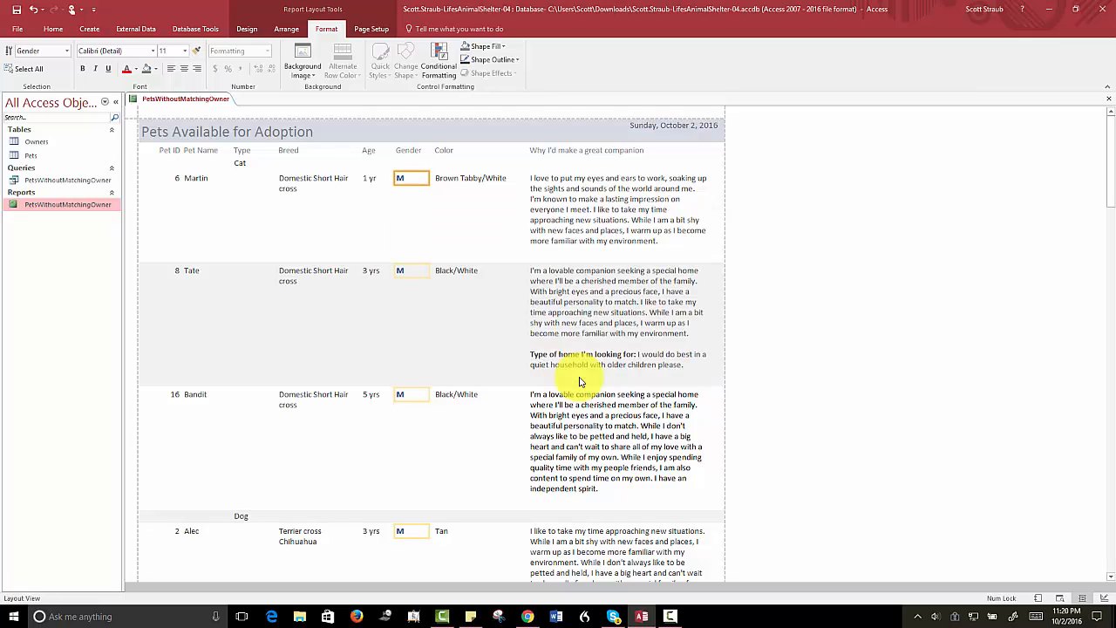
{"action": "left_click", "coordinate": [17, 10]}
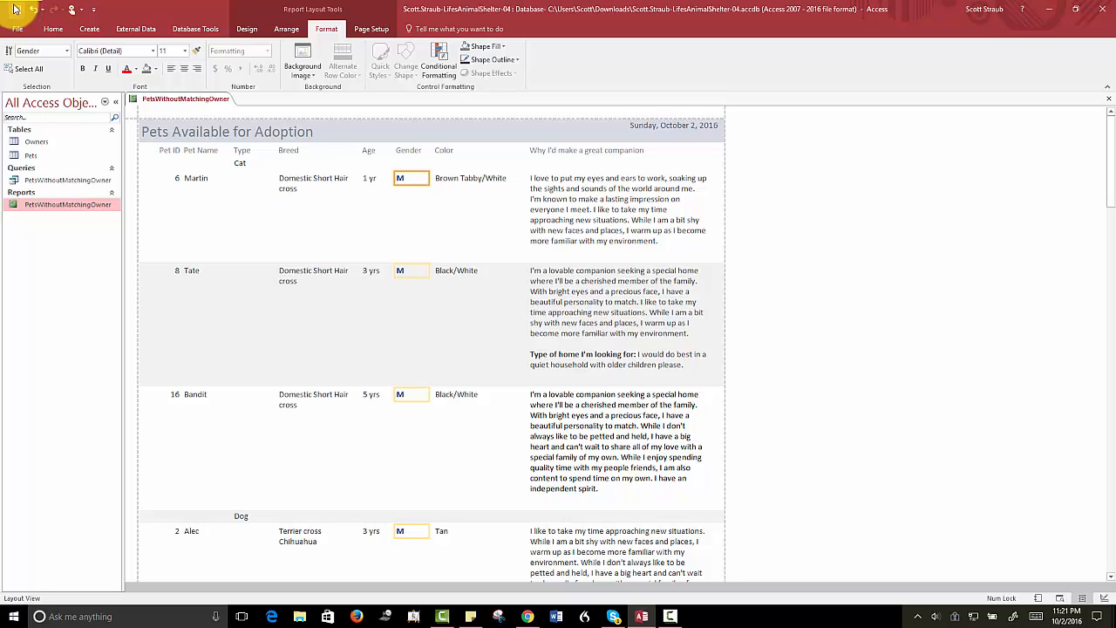
Add a Count Records total on the Pet ID data to the grouped report
{"action": "left_click", "coordinate": [174, 181]}
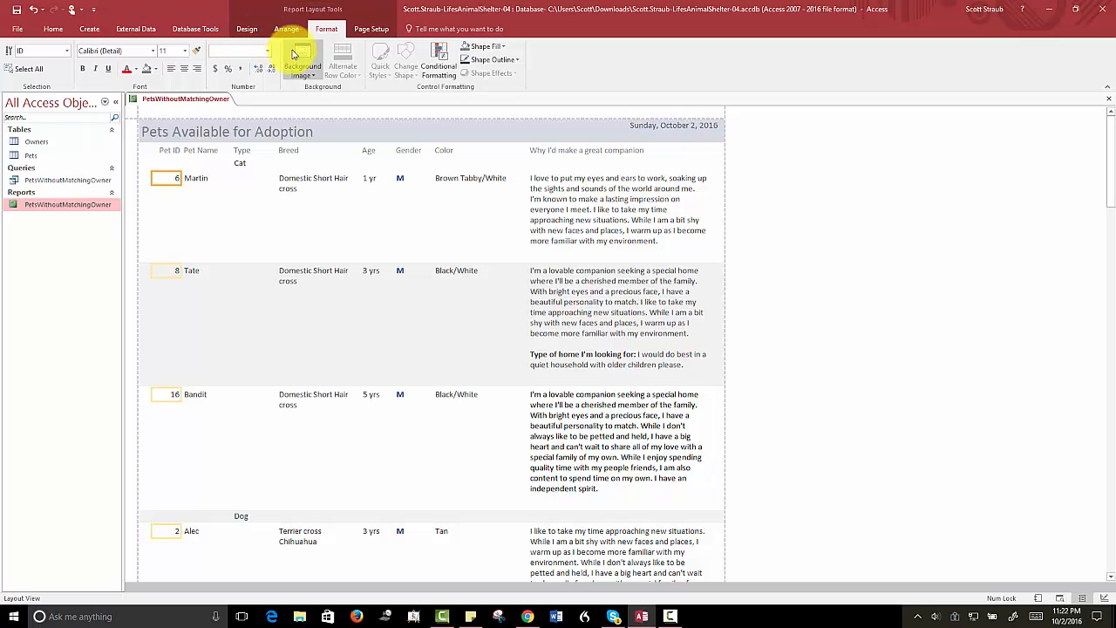
{"action": "left_click", "coordinate": [244, 31]}
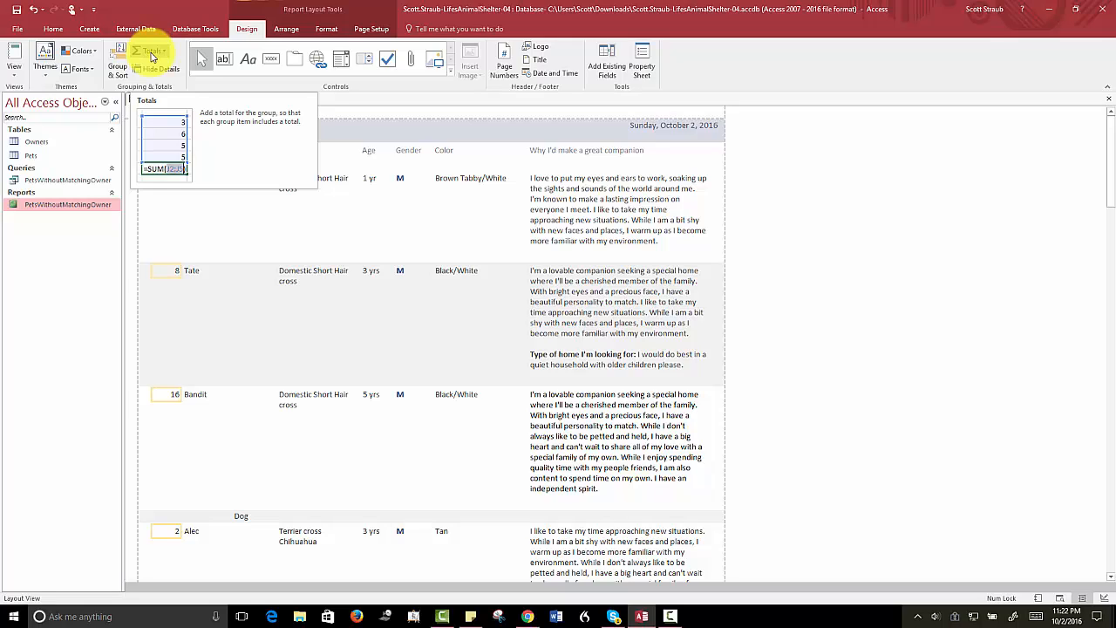
{"action": "left_click", "coordinate": [146, 58]}
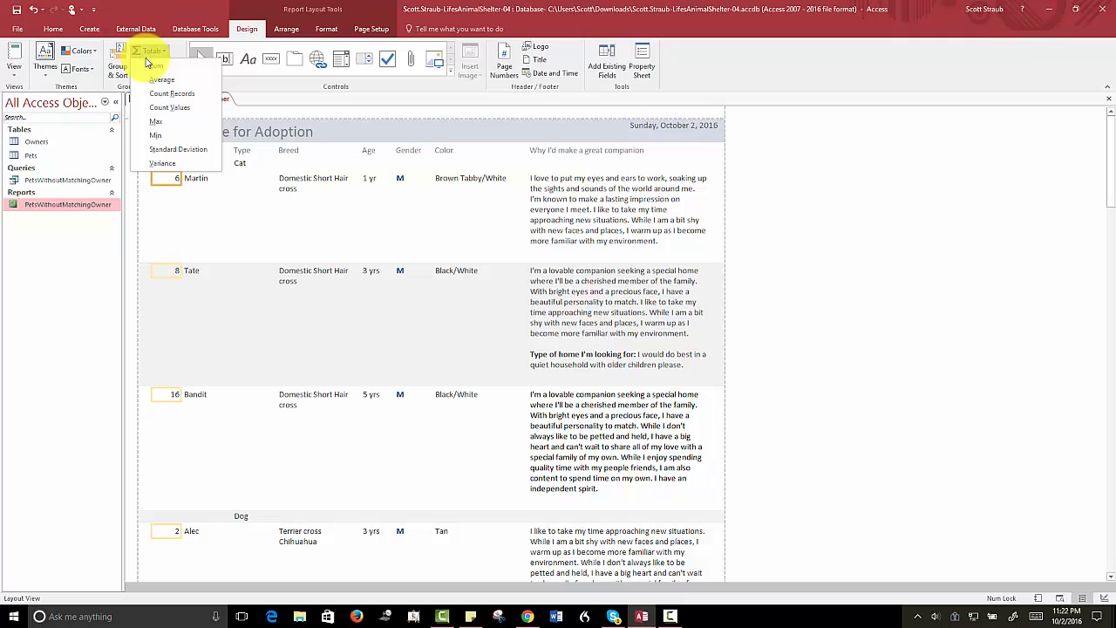
{"action": "left_click", "coordinate": [170, 93]}
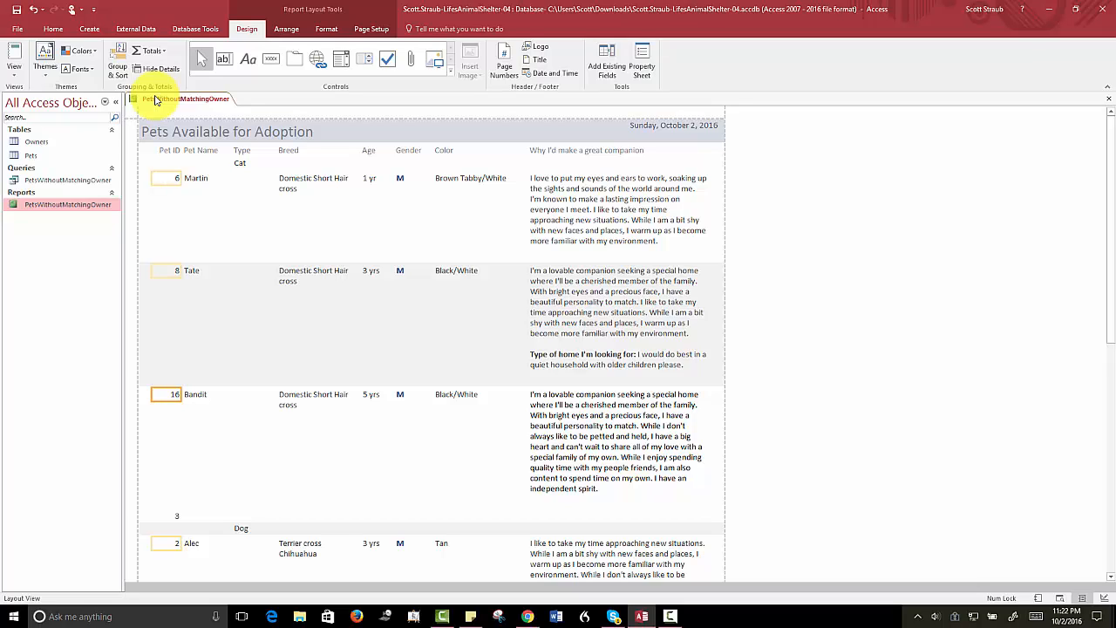
Save the report and display it in Print Preview with one whole page visible
{"action": "left_click", "coordinate": [18, 14]}
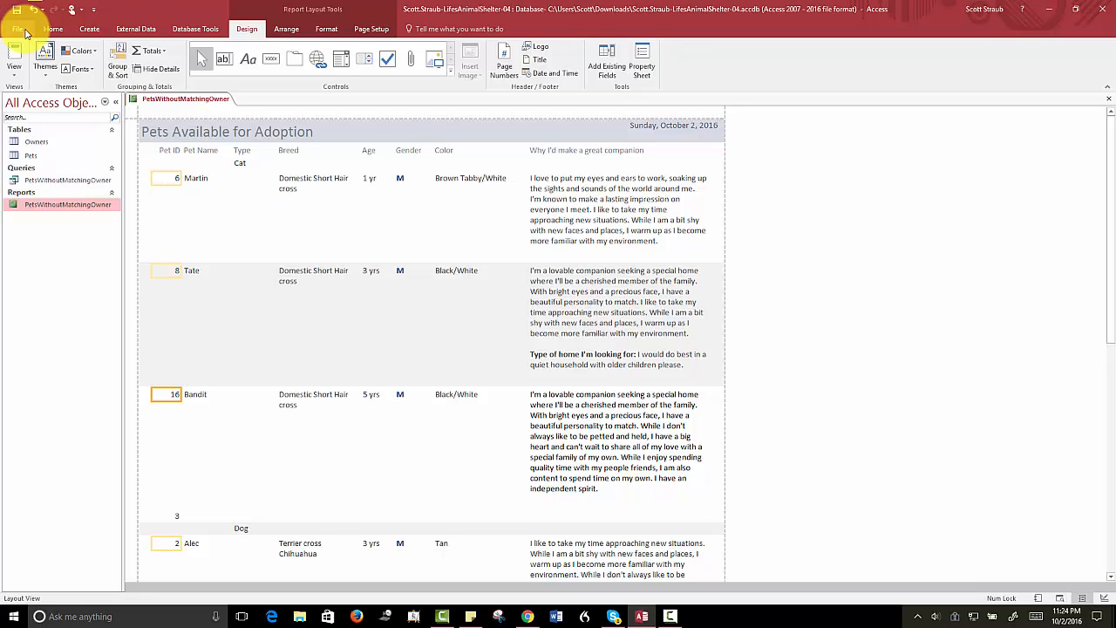
{"action": "left_click", "coordinate": [14, 77]}
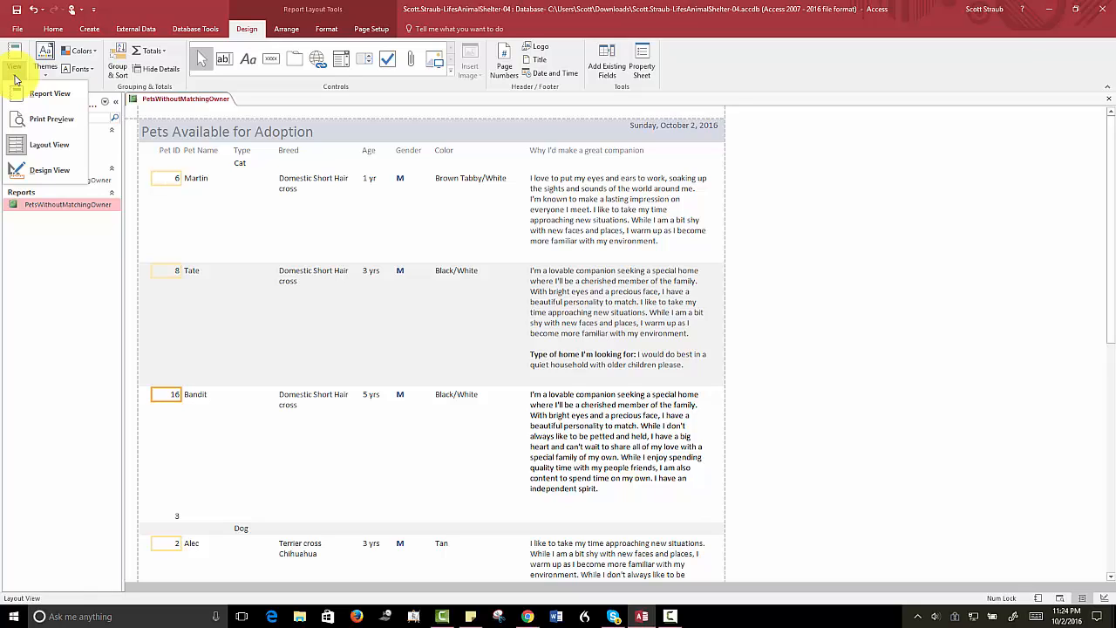
{"action": "left_click", "coordinate": [40, 120]}
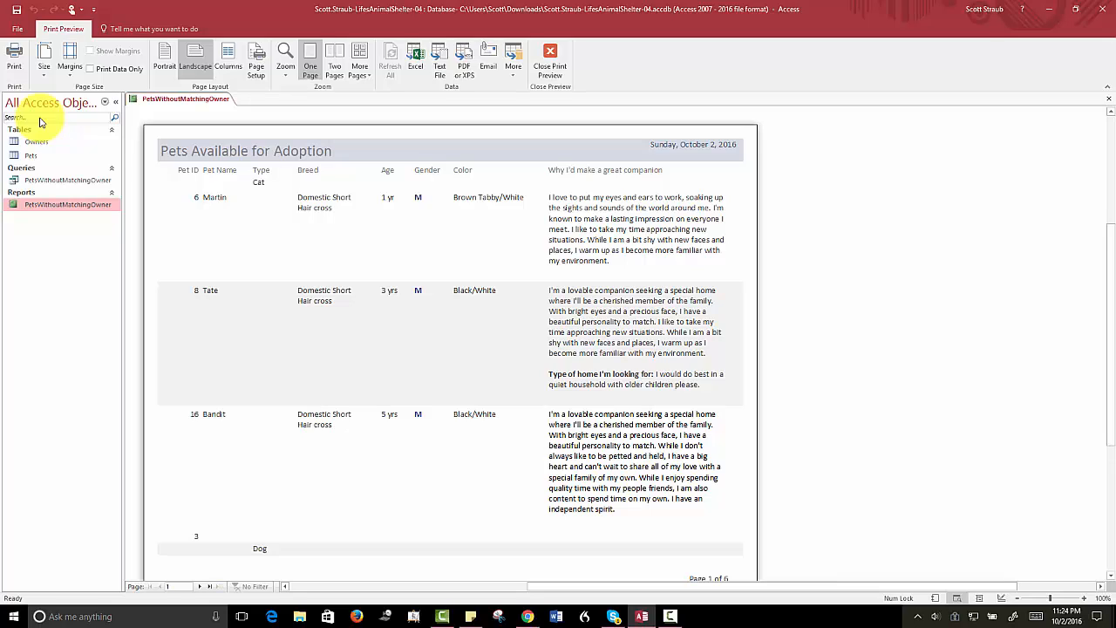
{"action": "left_click", "coordinate": [311, 61]}
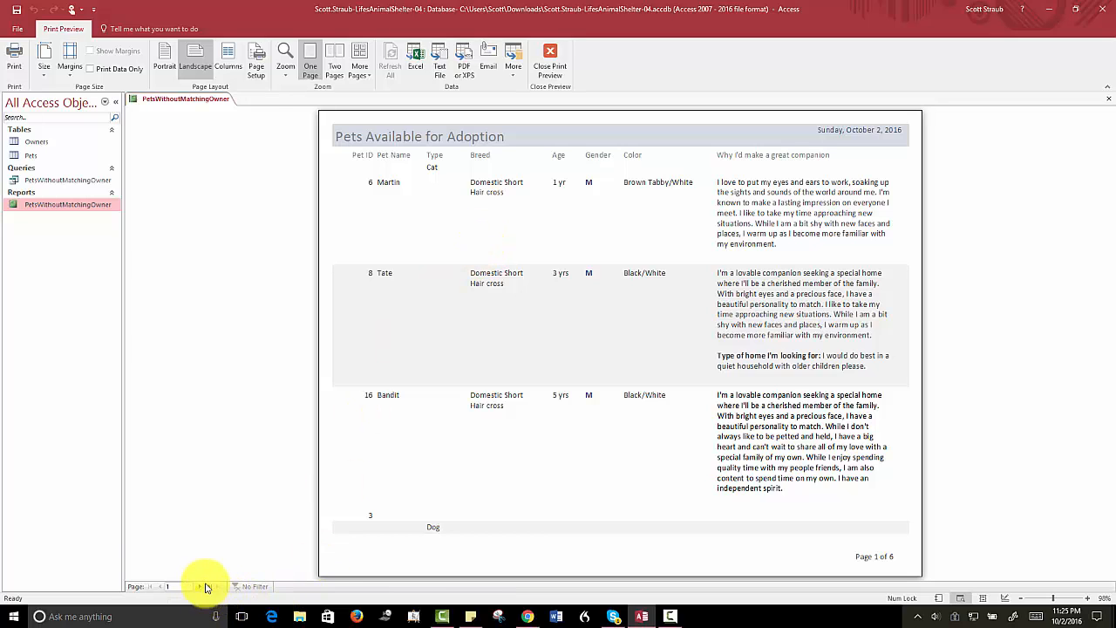
Review the previewed report pages up to page 5 and back to page 1, and close the preview and the report
{"action": "left_click", "coordinate": [200, 588]}
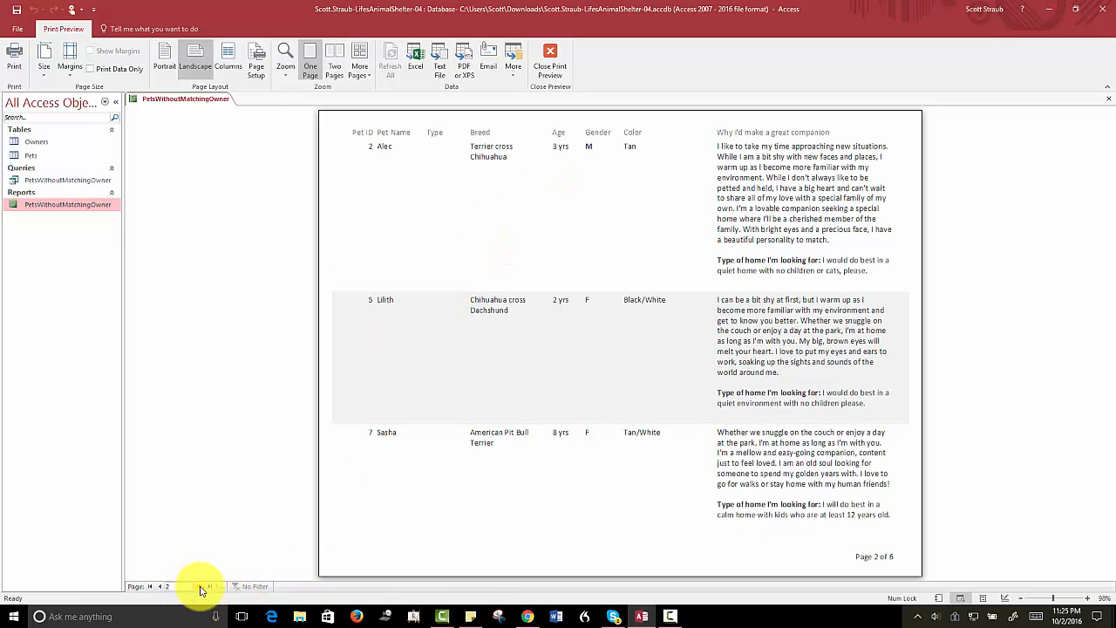
{"action": "left_click", "coordinate": [201, 589]}
{"action": "left_click", "coordinate": [200, 589]}
{"action": "left_click", "coordinate": [200, 589]}
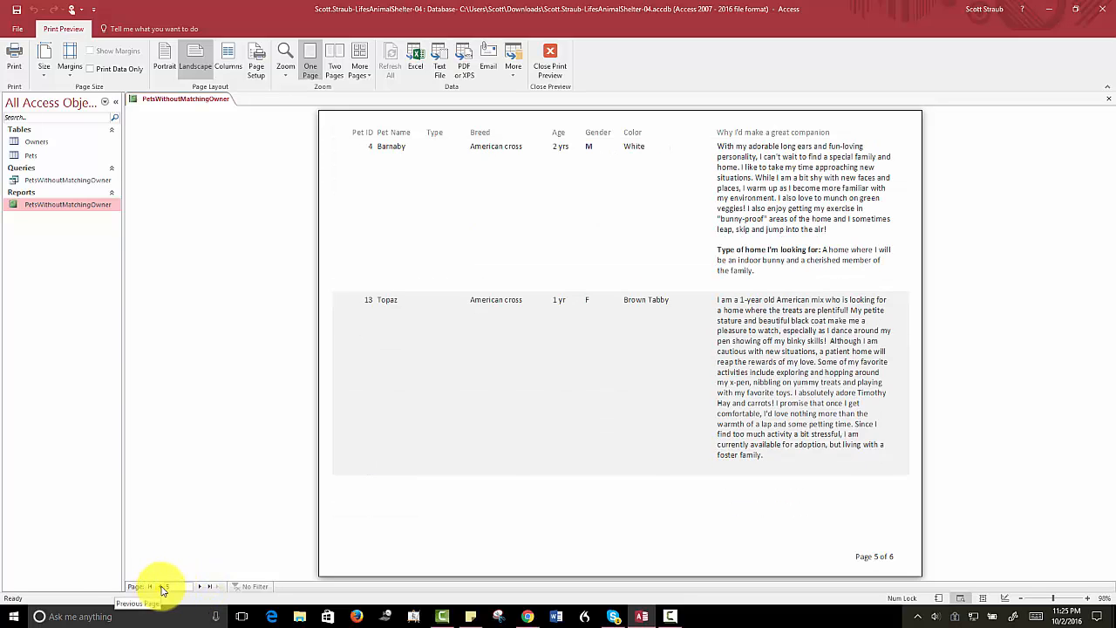
{"action": "left_click", "coordinate": [161, 588]}
{"action": "left_click", "coordinate": [160, 588]}
{"action": "left_click", "coordinate": [160, 588]}
{"action": "left_click", "coordinate": [161, 587]}
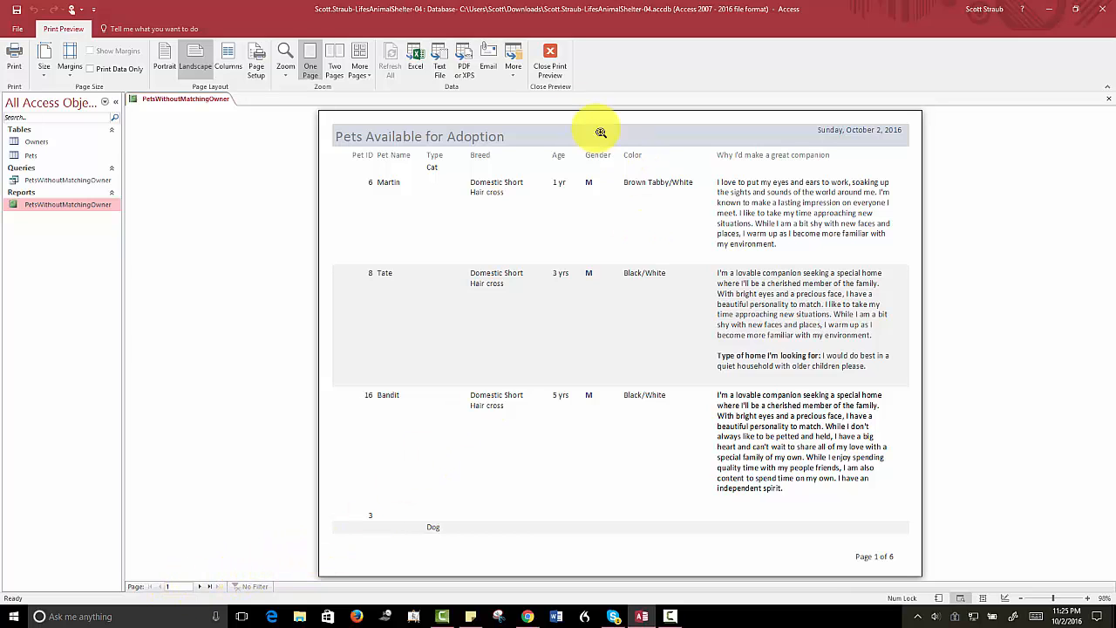
{"action": "left_click", "coordinate": [551, 57]}
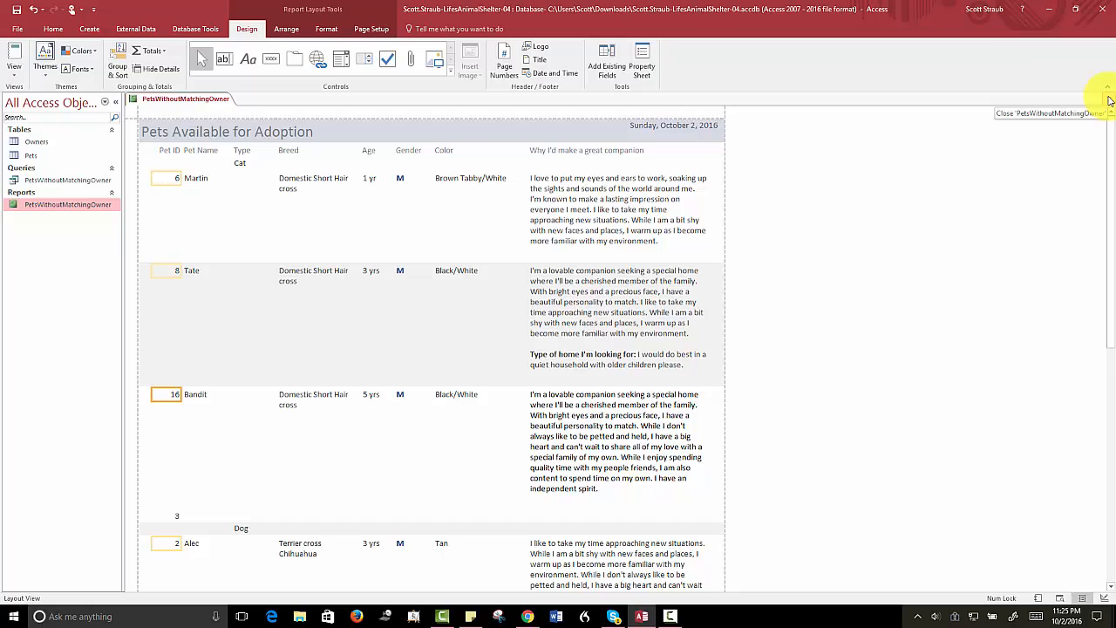
{"action": "left_click", "coordinate": [1109, 100]}
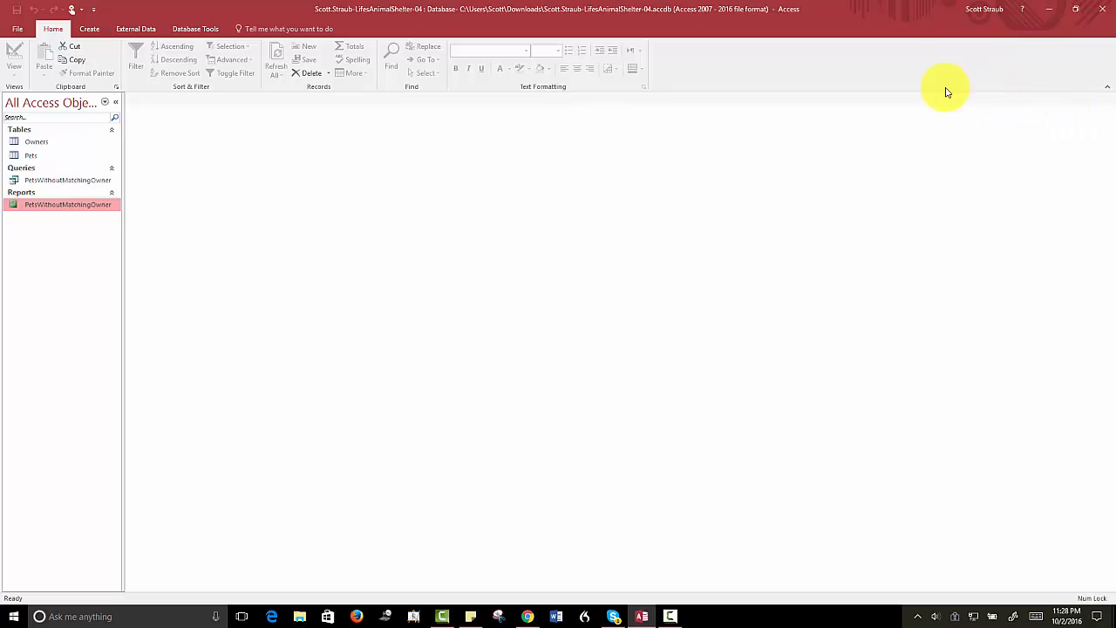
Create a split form based on the Owners table and save it as Owners
{"action": "left_click", "coordinate": [33, 144]}
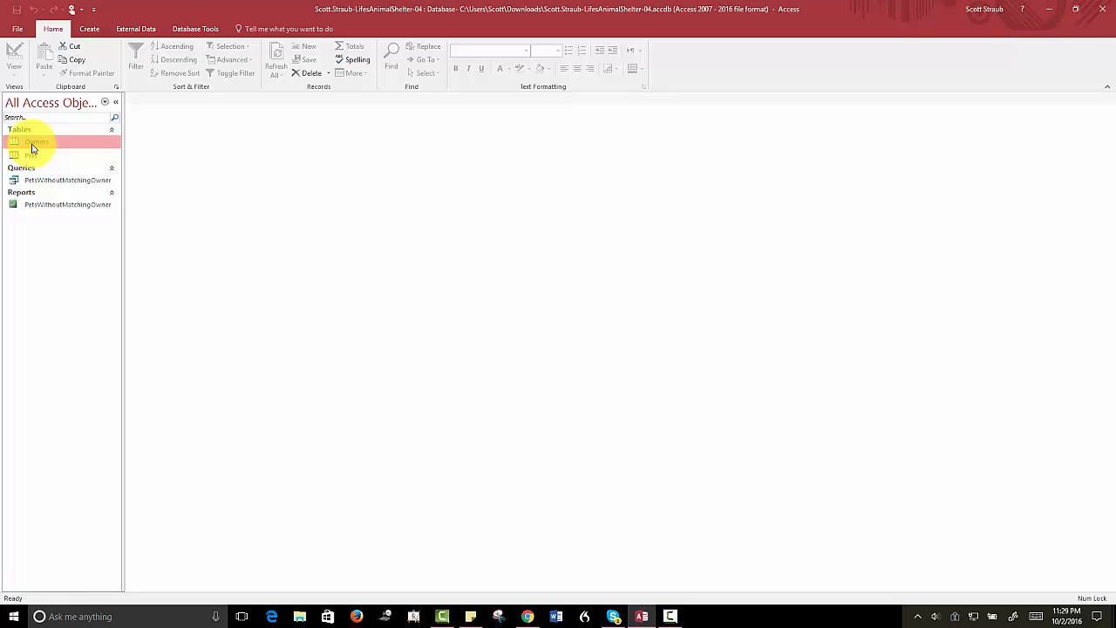
{"action": "left_click", "coordinate": [93, 30]}
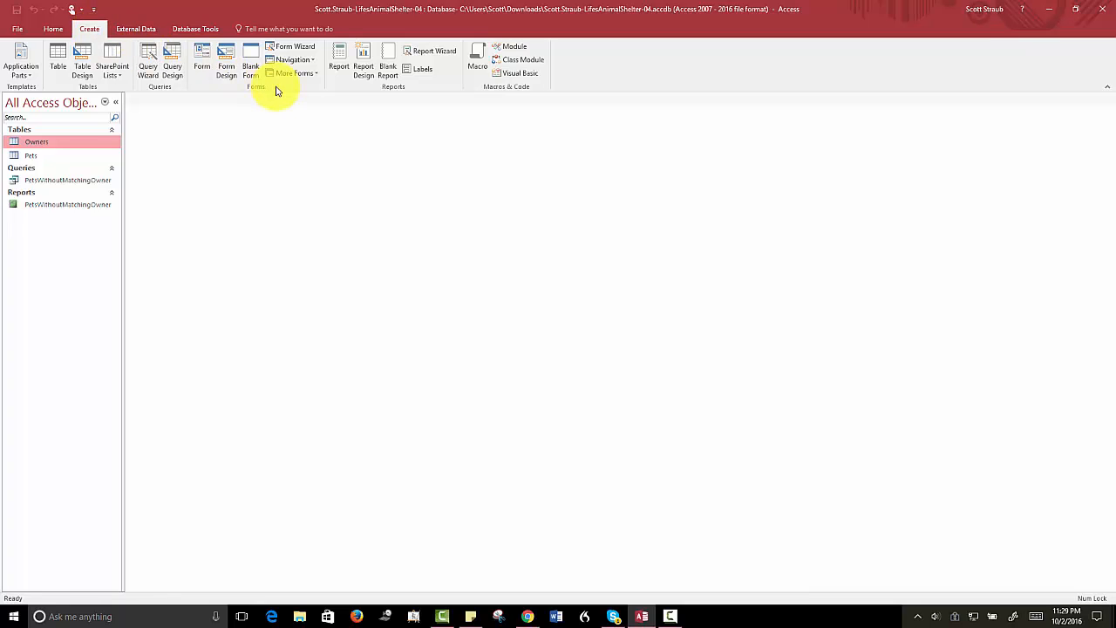
{"action": "left_click", "coordinate": [319, 76]}
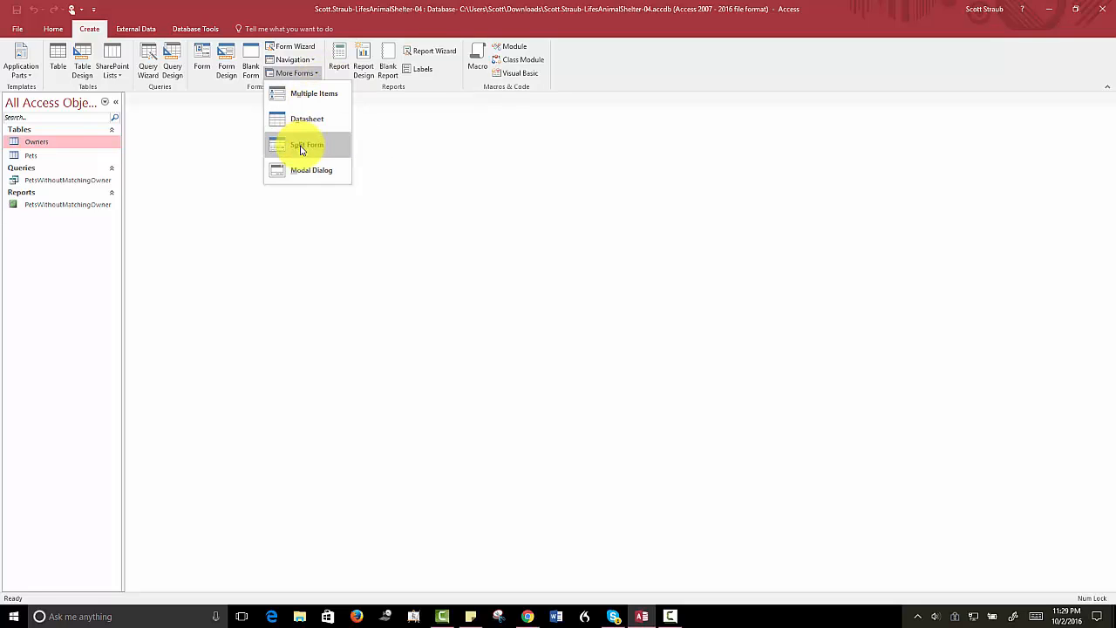
{"action": "left_click", "coordinate": [300, 150]}
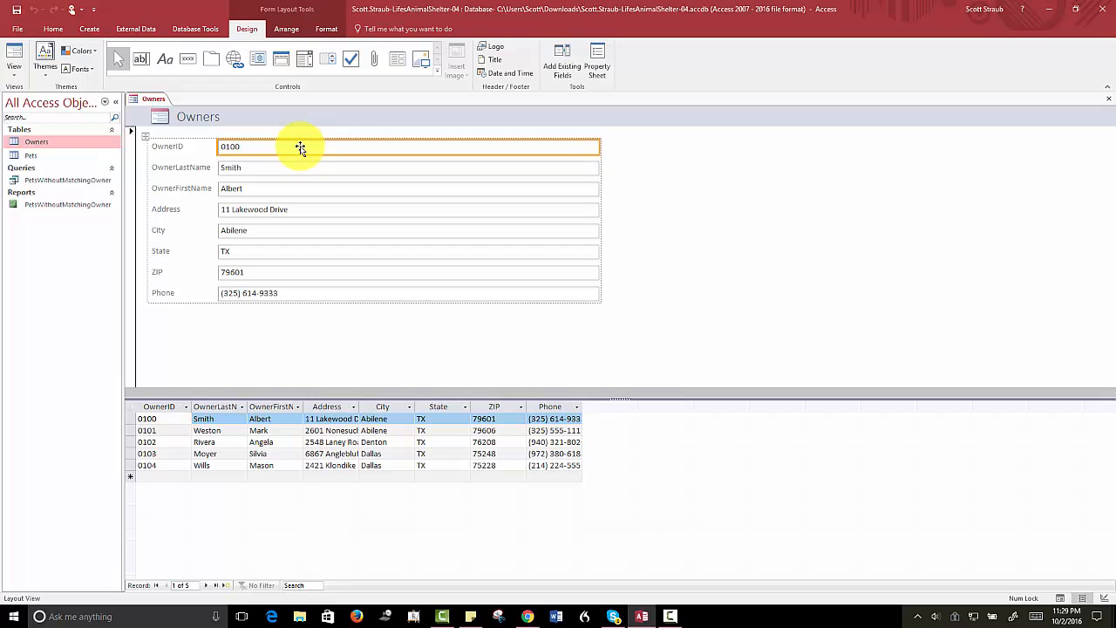
{"action": "left_click", "coordinate": [17, 12]}
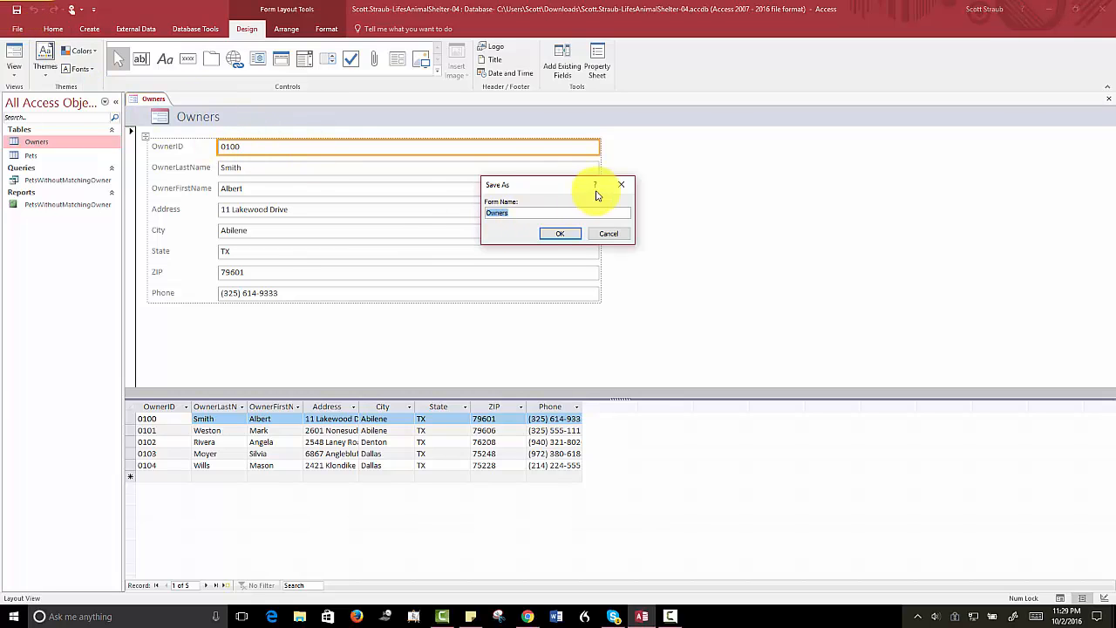
{"action": "left_click", "coordinate": [559, 235]}
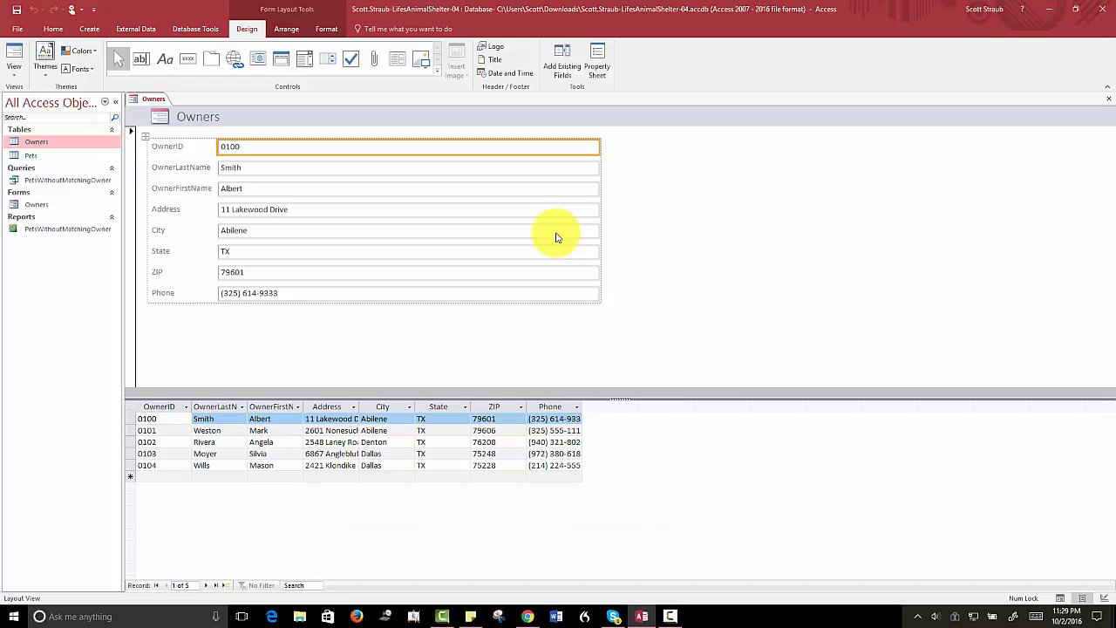
View the Owners form in Form View, browse forward to the fourth owner record, and close the form
{"action": "left_click", "coordinate": [16, 72]}
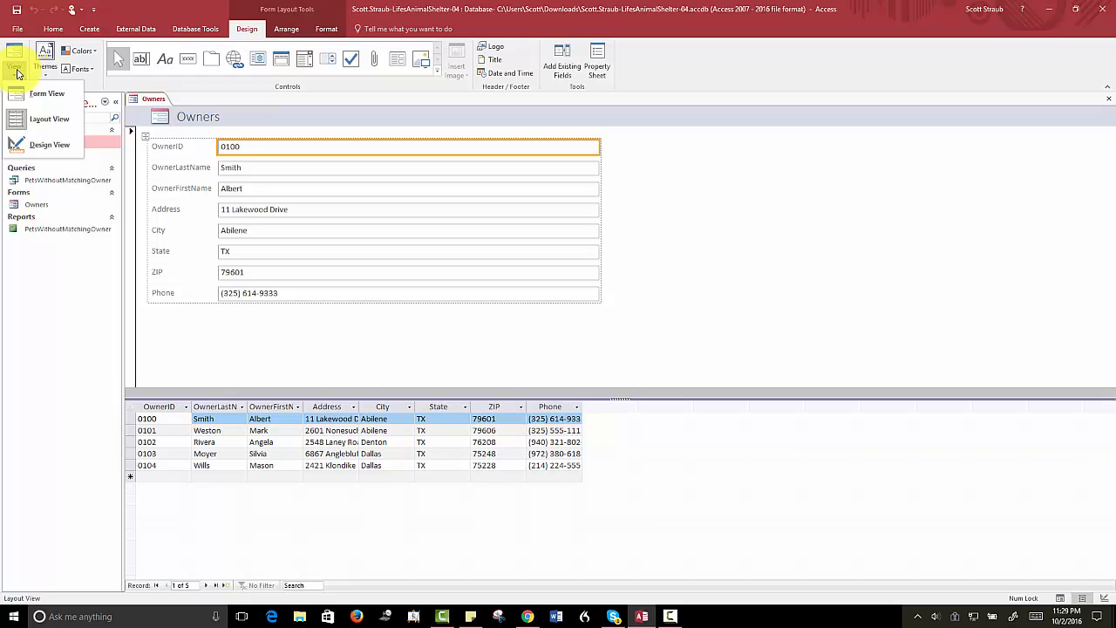
{"action": "left_click", "coordinate": [25, 94]}
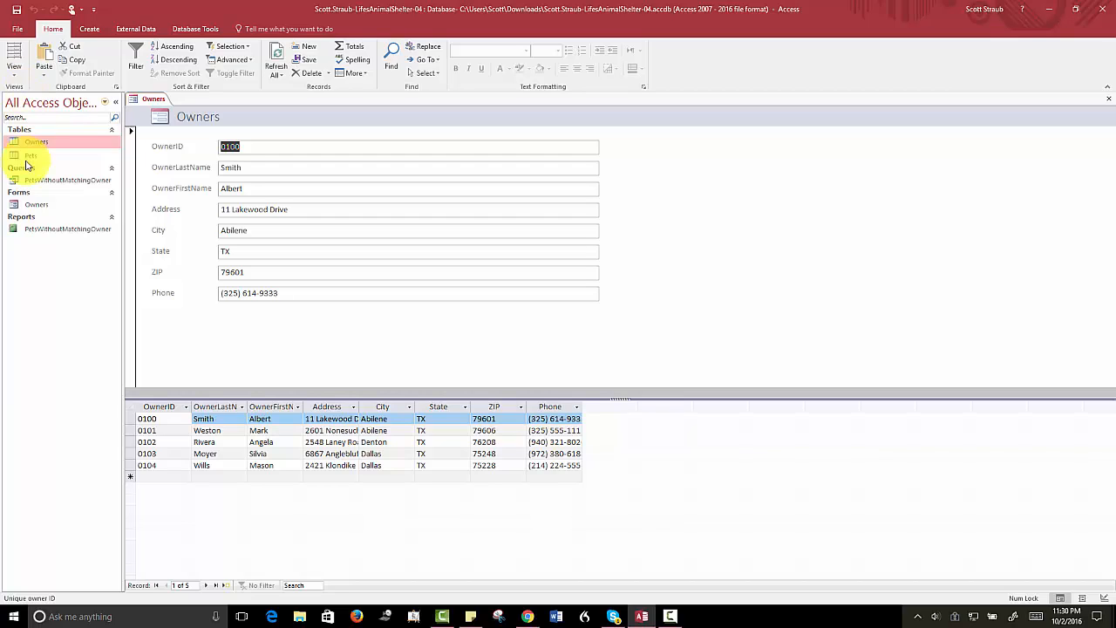
{"action": "left_click", "coordinate": [209, 588]}
{"action": "left_click", "coordinate": [209, 587]}
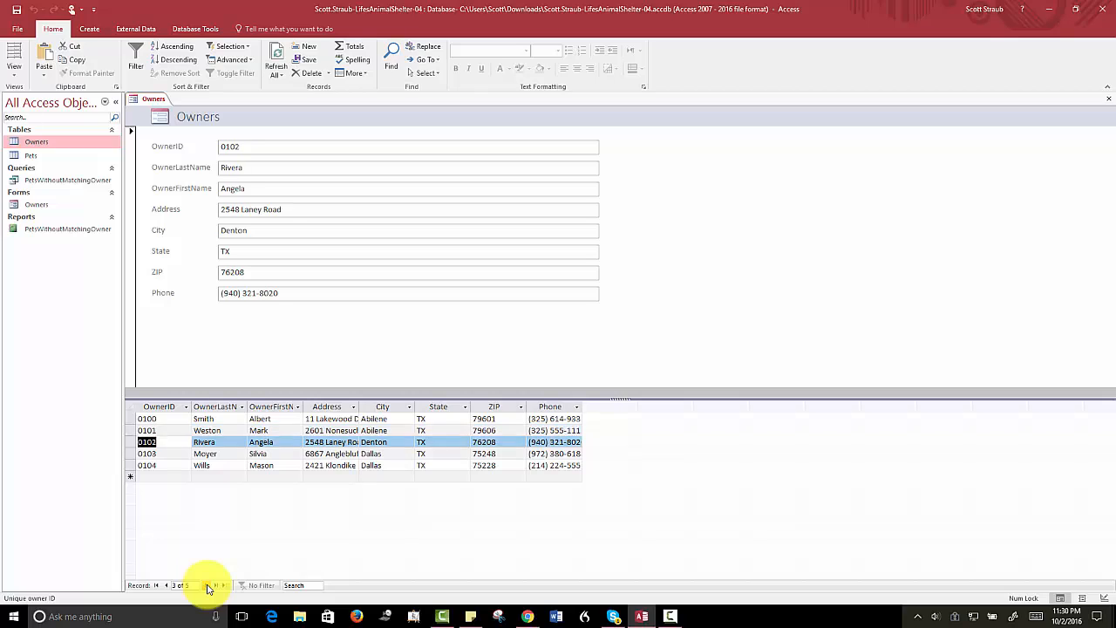
{"action": "left_click", "coordinate": [208, 588]}
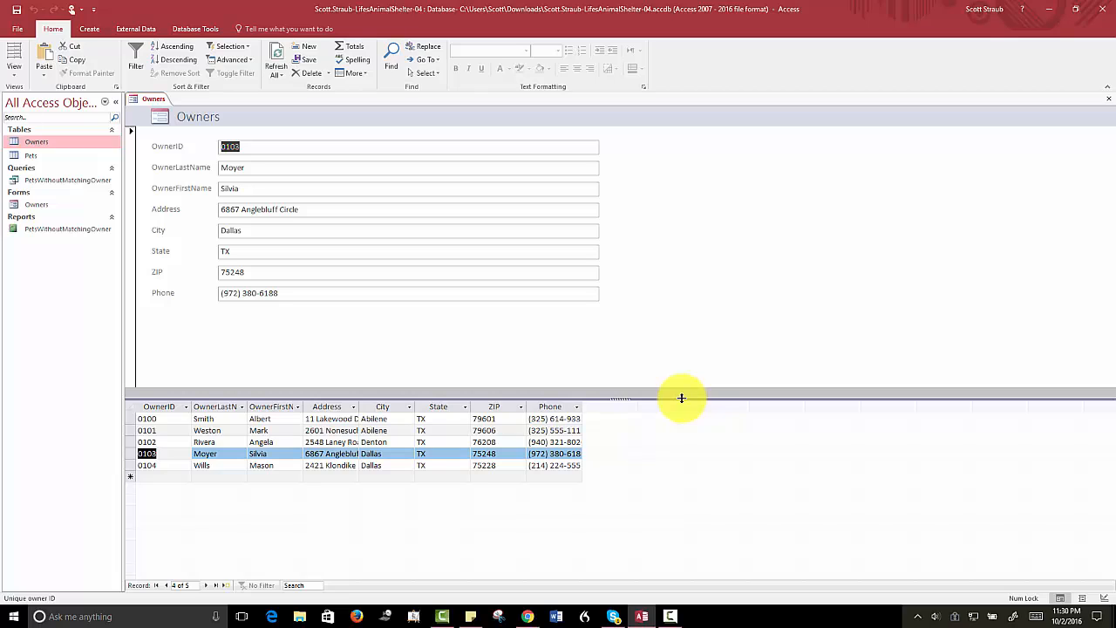
{"action": "left_click", "coordinate": [1109, 100]}
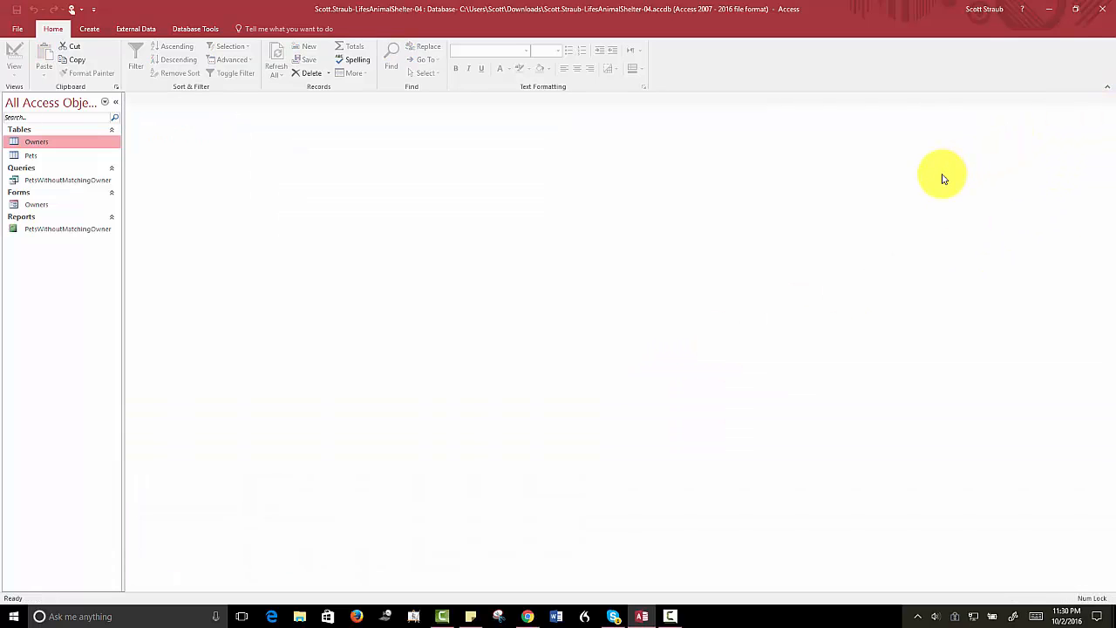